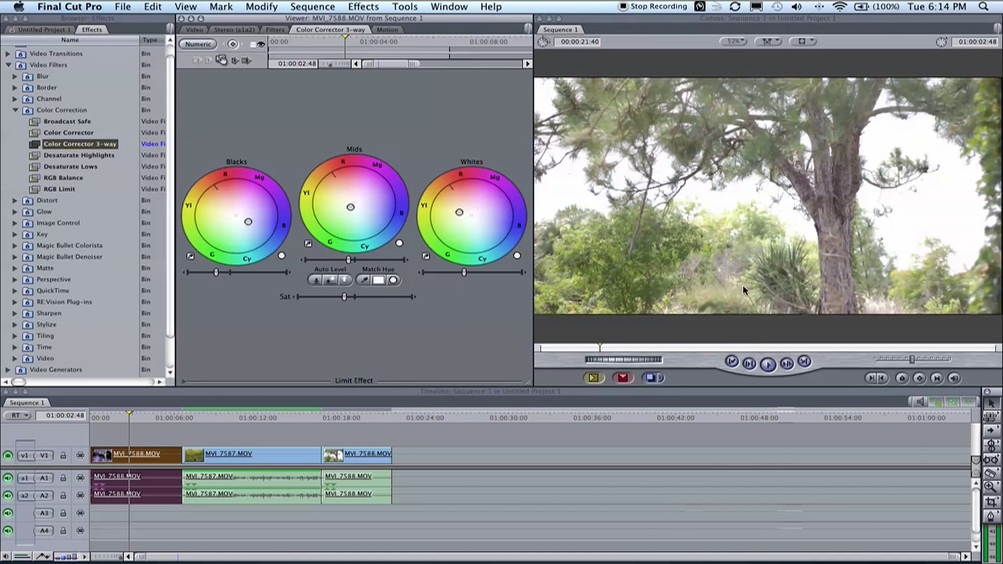
# Step: List the project's clips and Sequence 1 in the Browser, then scrub into the grass clip
pyautogui.press('Right')
pyautogui.press('Right')
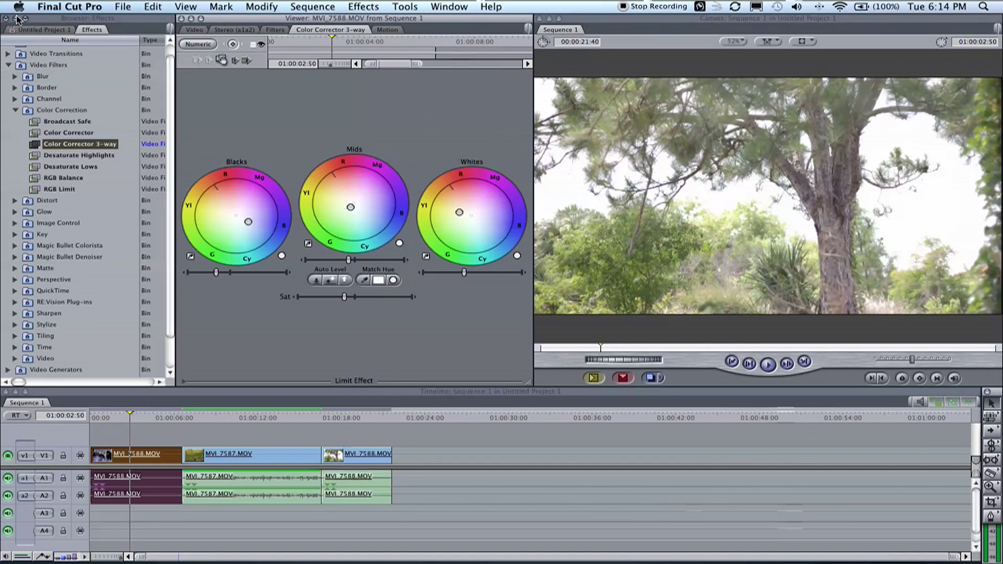
pyautogui.click(52, 30)
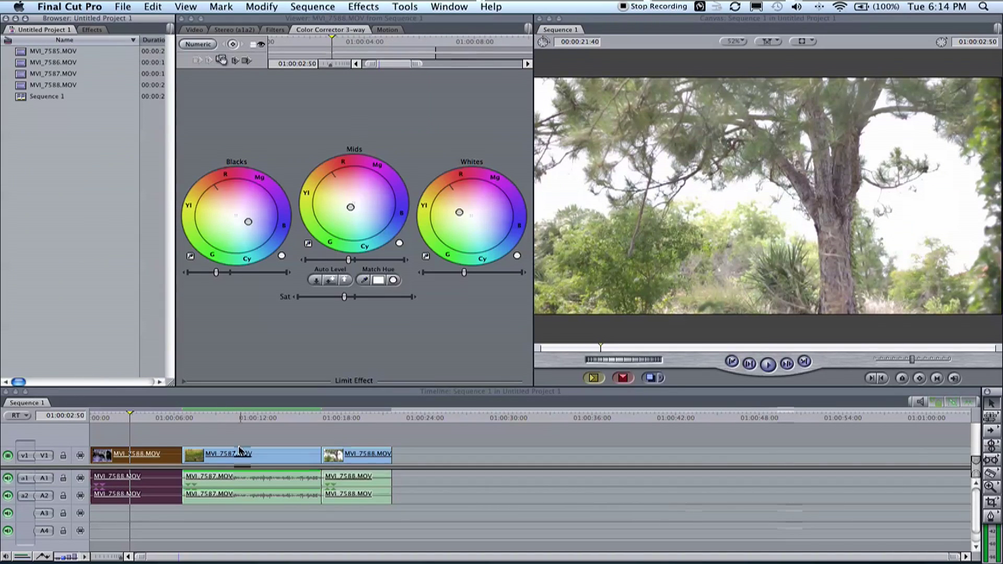
pyautogui.click(174, 417)
pyautogui.moveTo(173, 416); pyautogui.dragTo(216, 420)
# Step: Scrub into the third tree clip, then park the playhead at 01:00:03:36 in the first clip
pyautogui.moveTo(237, 458); pyautogui.dragTo(377, 418)
pyautogui.press('Right')
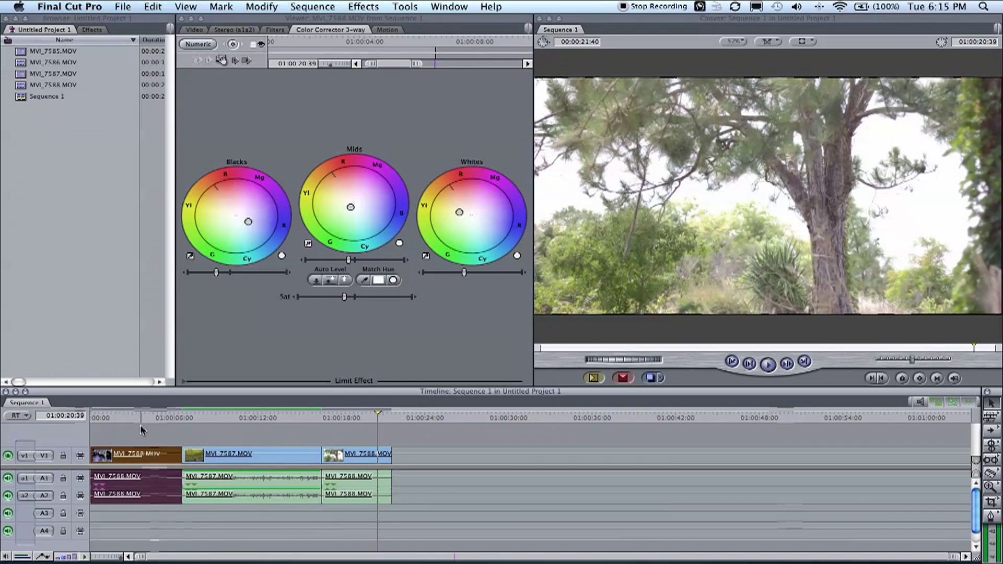
pyautogui.click(140, 417)
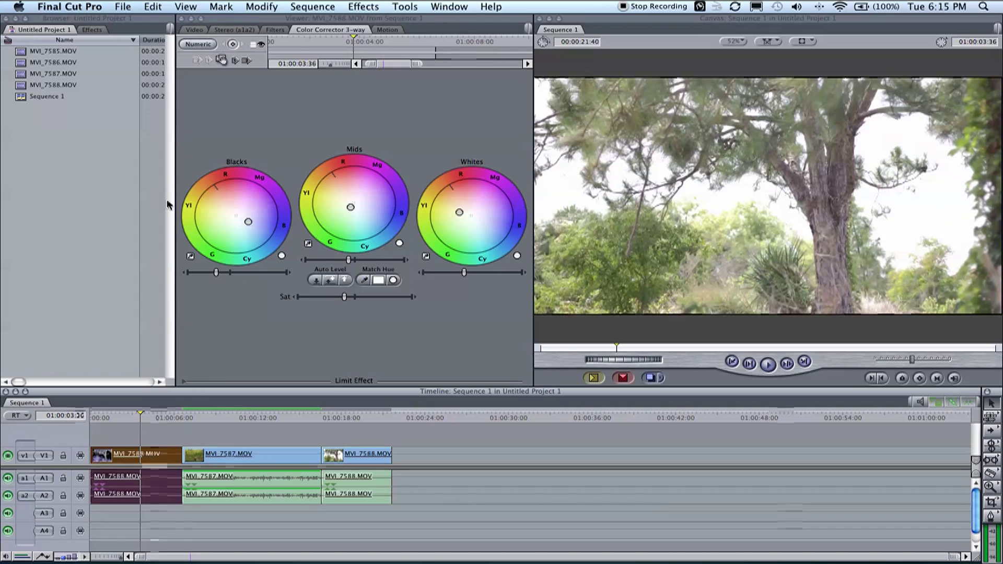
pyautogui.click(122, 7)
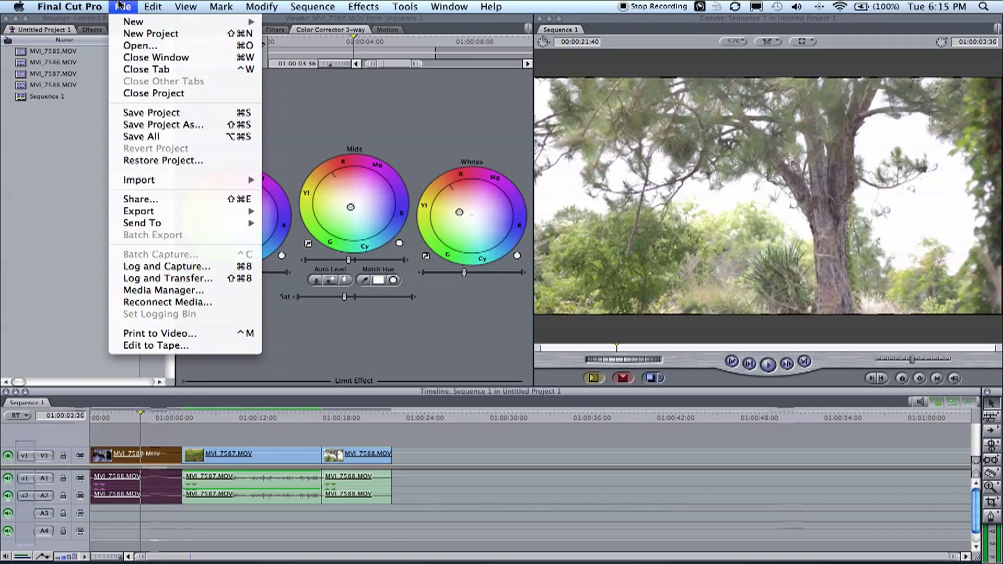
# Step: Send Sequence 1 to Color as a new project named 'Tutorial'
pyautogui.moveTo(198, 223)
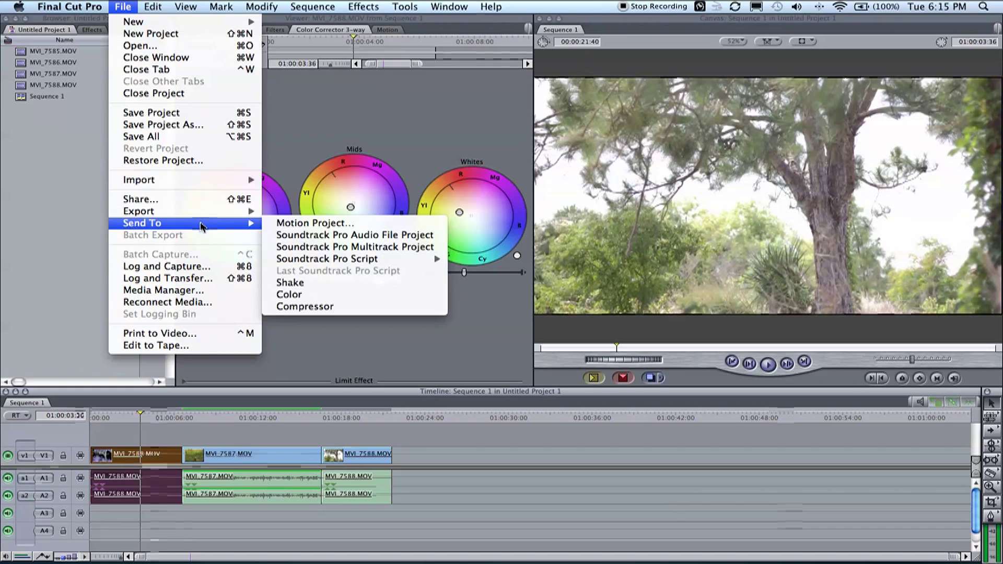
pyautogui.click(286, 297)
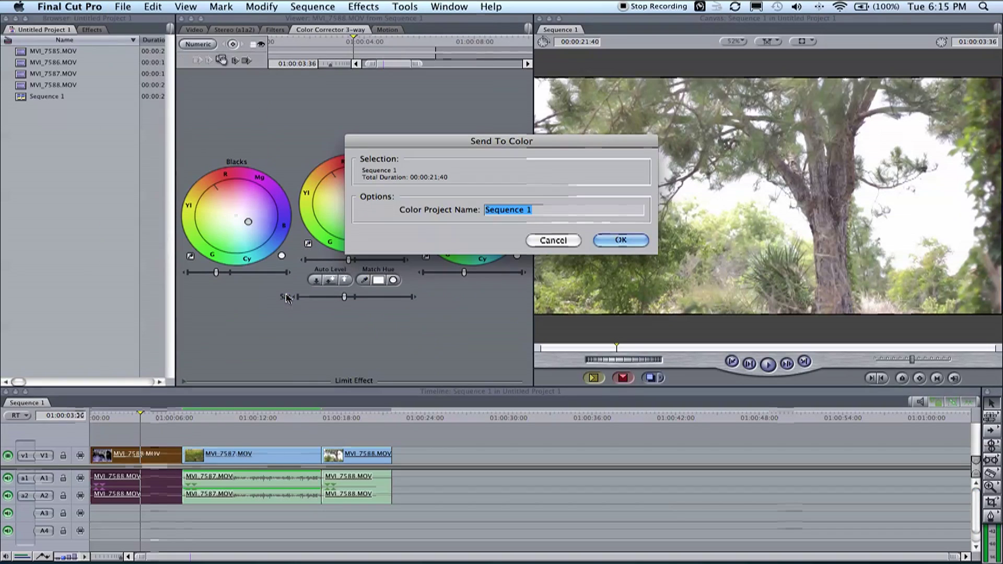
pyautogui.press('BackSpace')
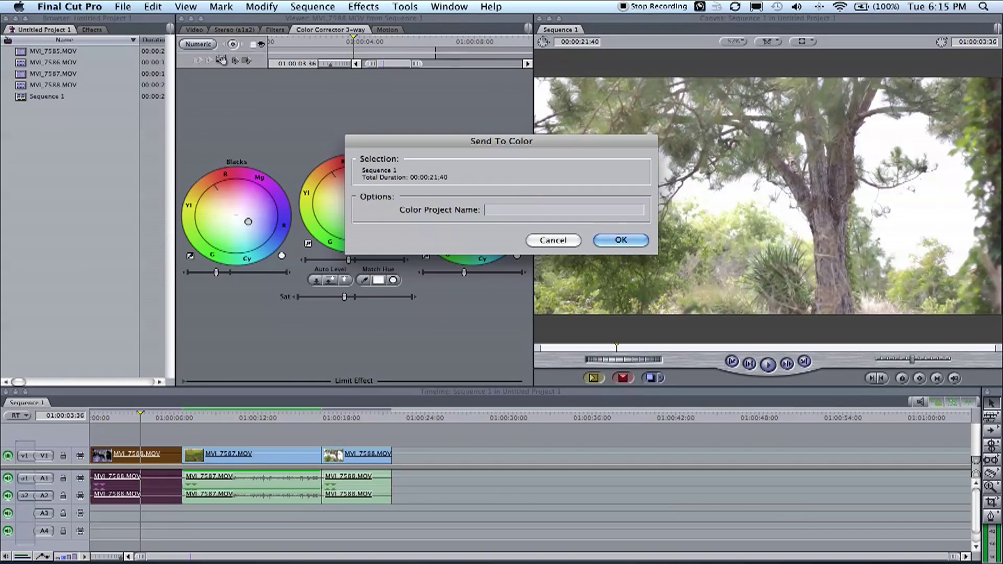
pyautogui.write('Tutorial')
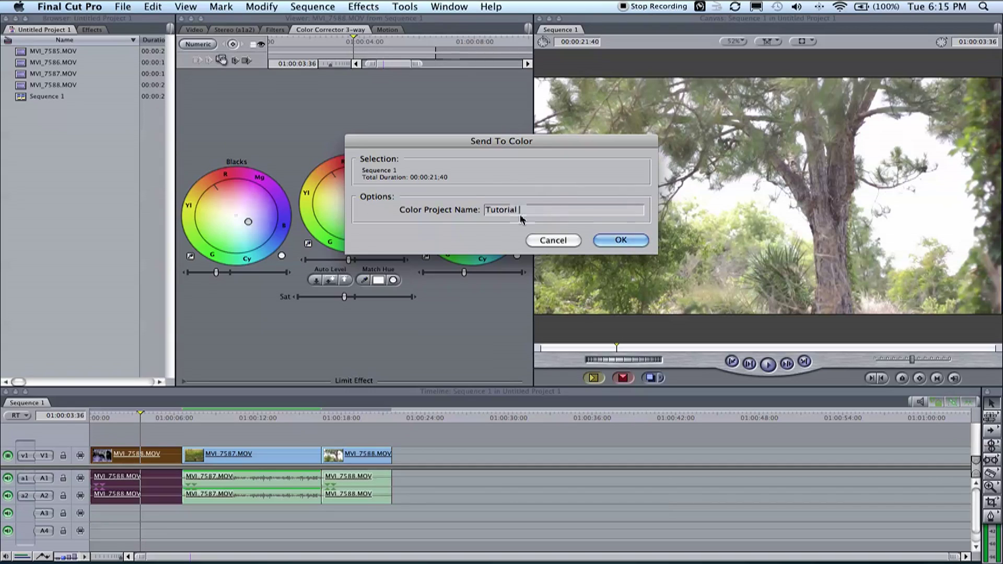
pyautogui.click(633, 241)
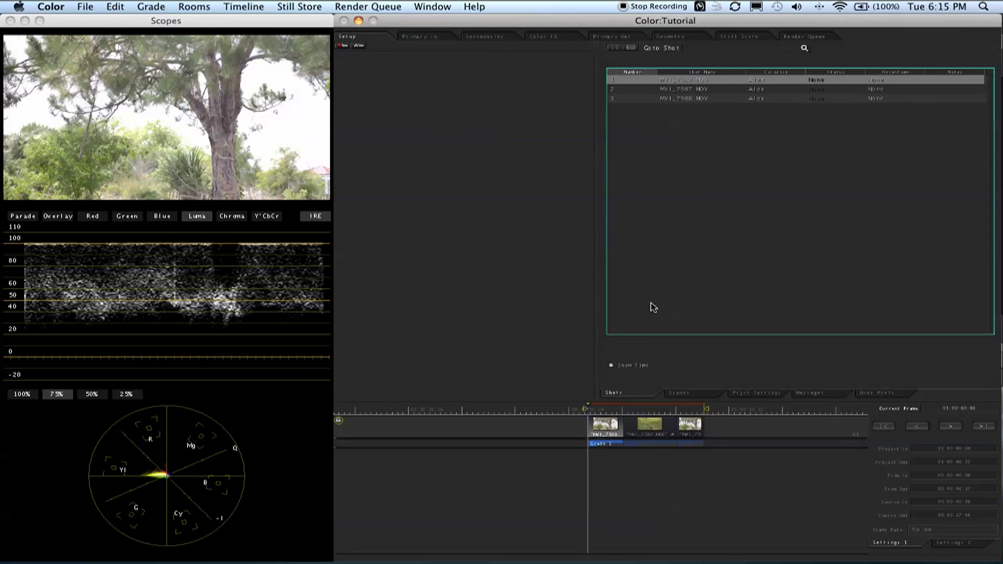
# Step: Back in Color, select the first tree shot of the Tutorial timeline so it shows in the scopes
pyautogui.moveTo(600, 413)
pyautogui.mouseDown()
pyautogui.moveTo(687, 412)
pyautogui.moveTo(606, 415)
pyautogui.moveTo(678, 420)
pyautogui.moveTo(601, 427)
pyautogui.mouseUp()
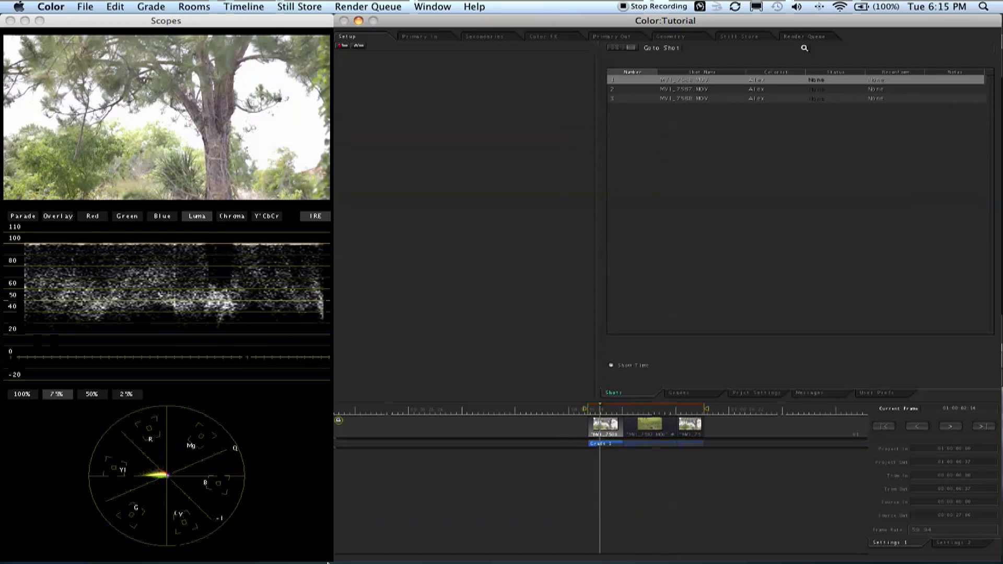
pyautogui.click(509, 532)
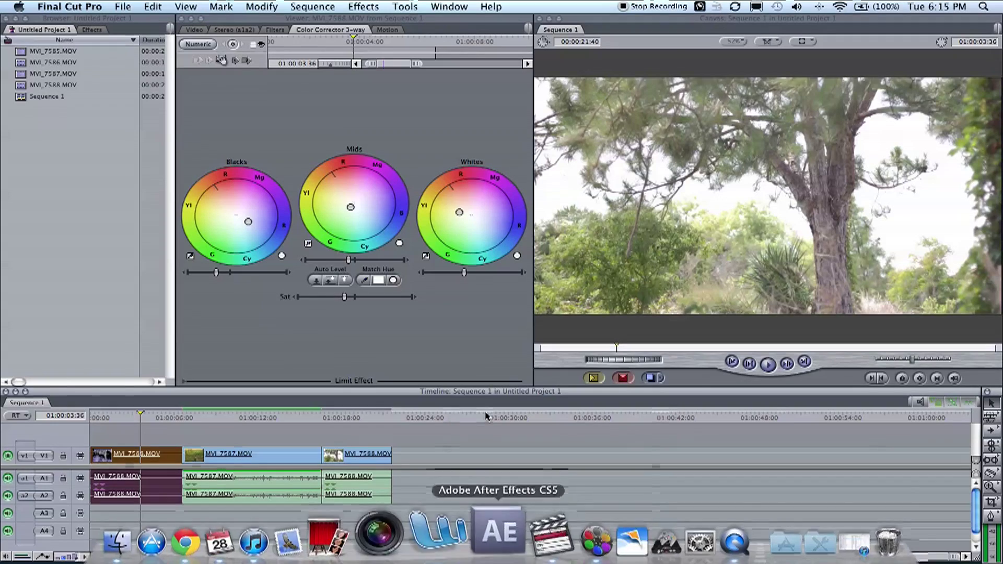
pyautogui.moveTo(679, 548)
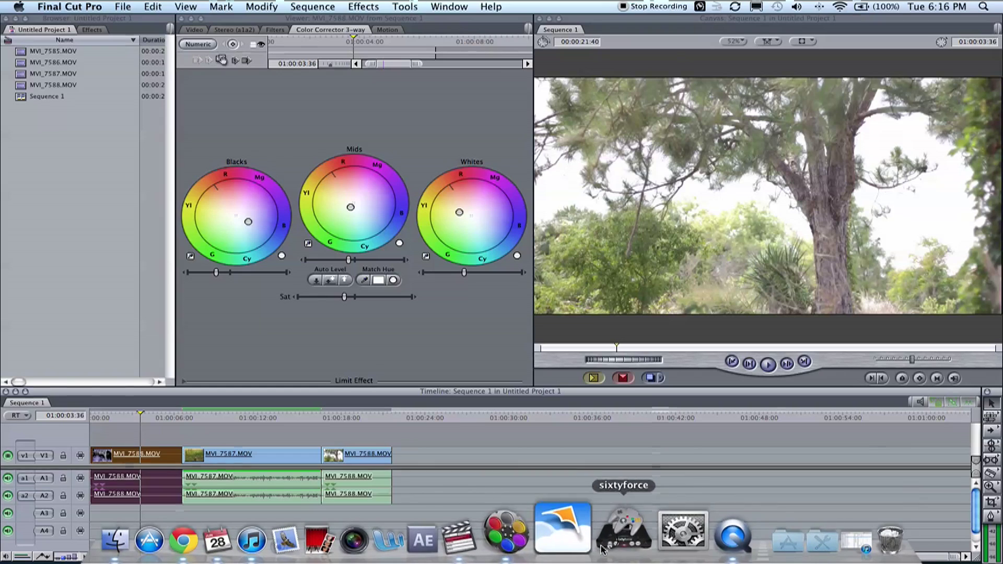
pyautogui.click(563, 535)
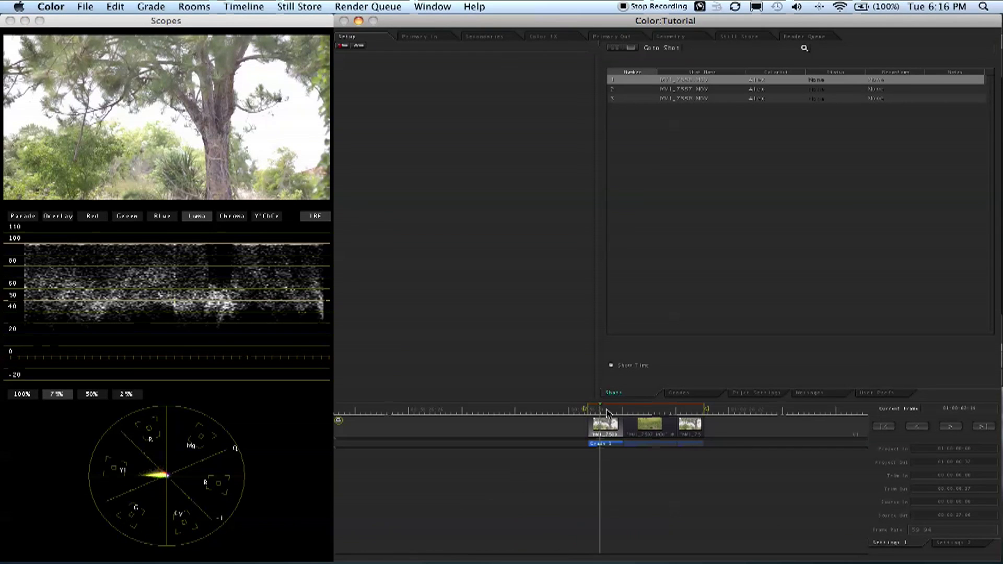
pyautogui.click(634, 411)
pyautogui.click(604, 411)
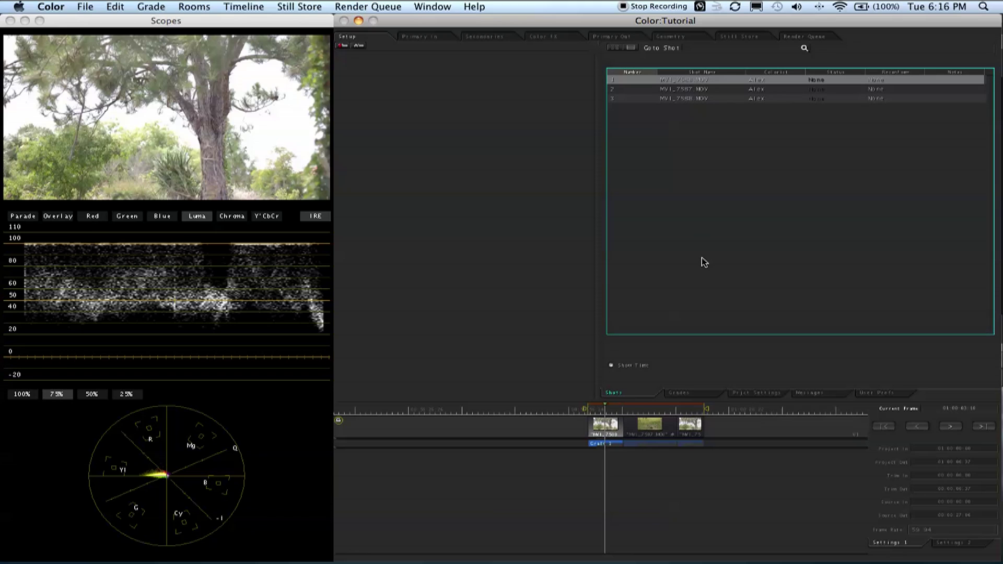
pyautogui.click(240, 26)
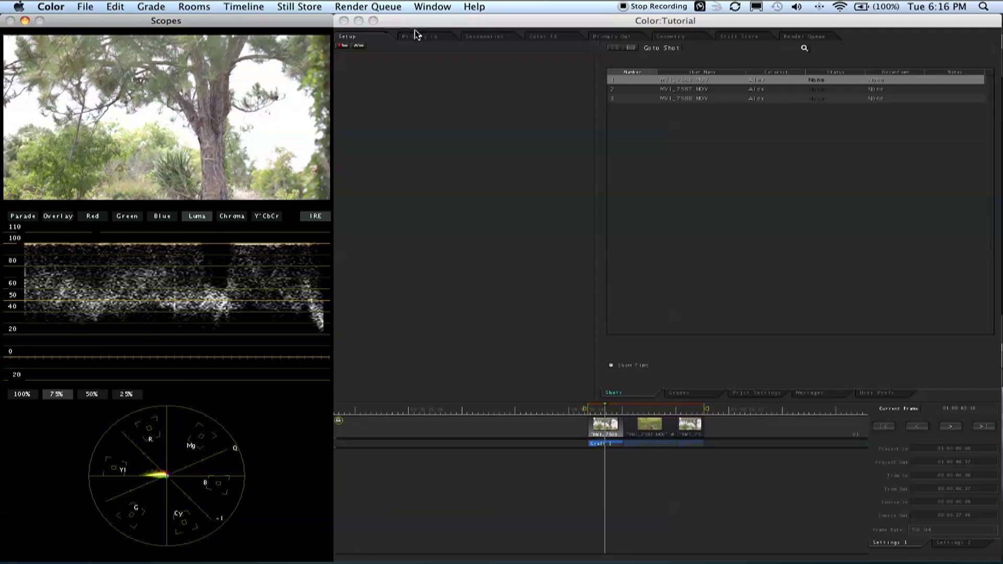
# Step: Look through the Primary In, Secondaries and Color FX rooms
pyautogui.click(470, 26)
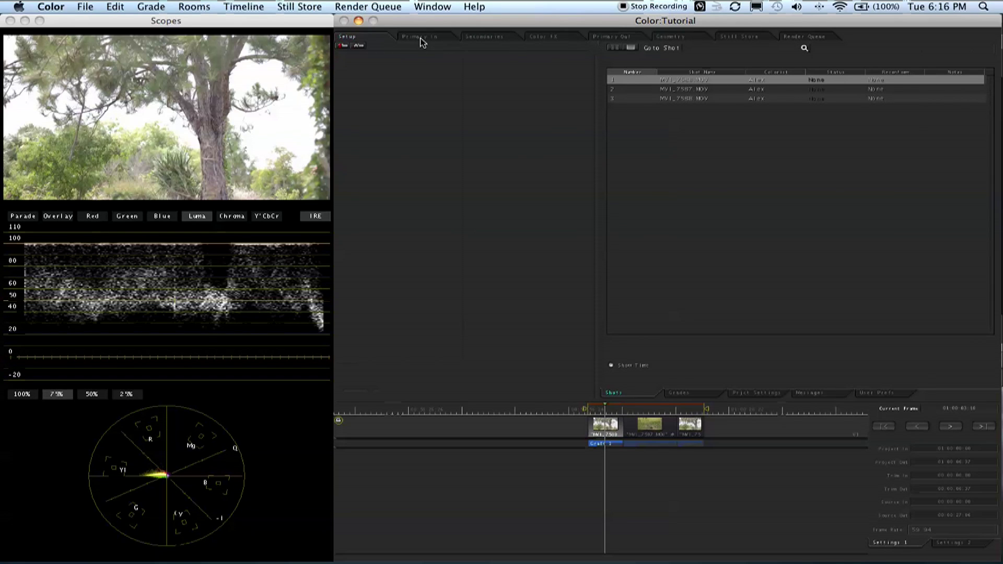
pyautogui.click(421, 37)
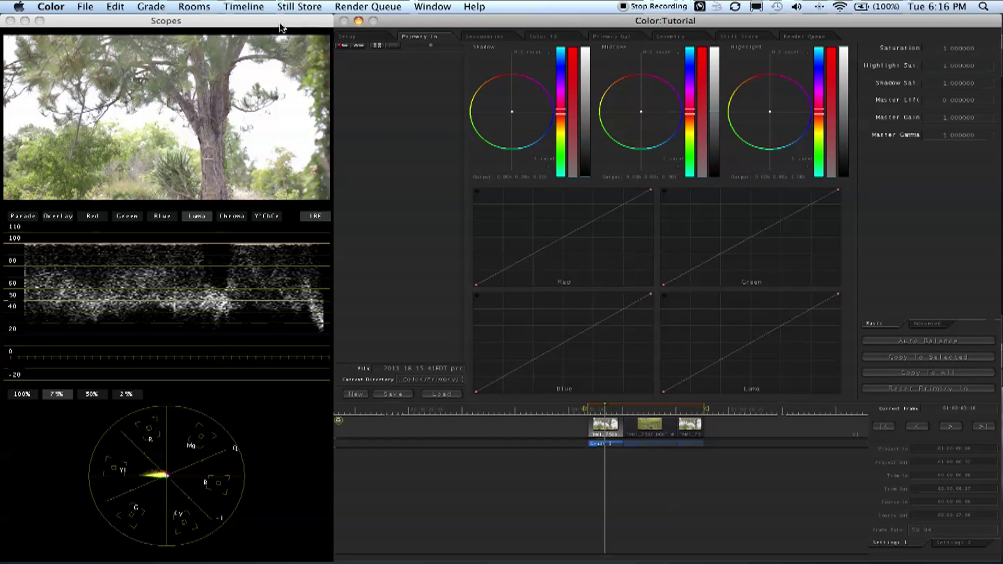
pyautogui.click(479, 39)
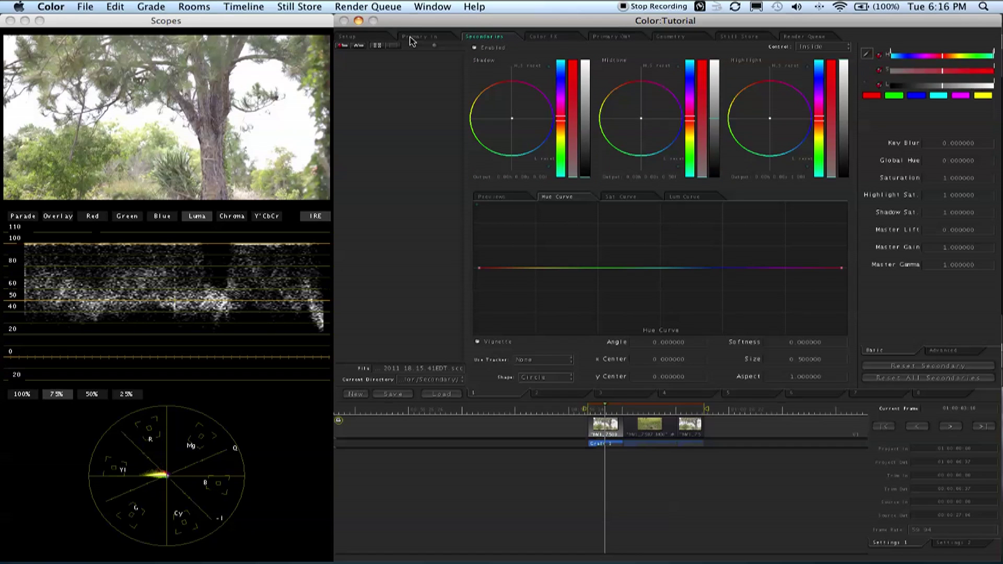
pyautogui.click(542, 38)
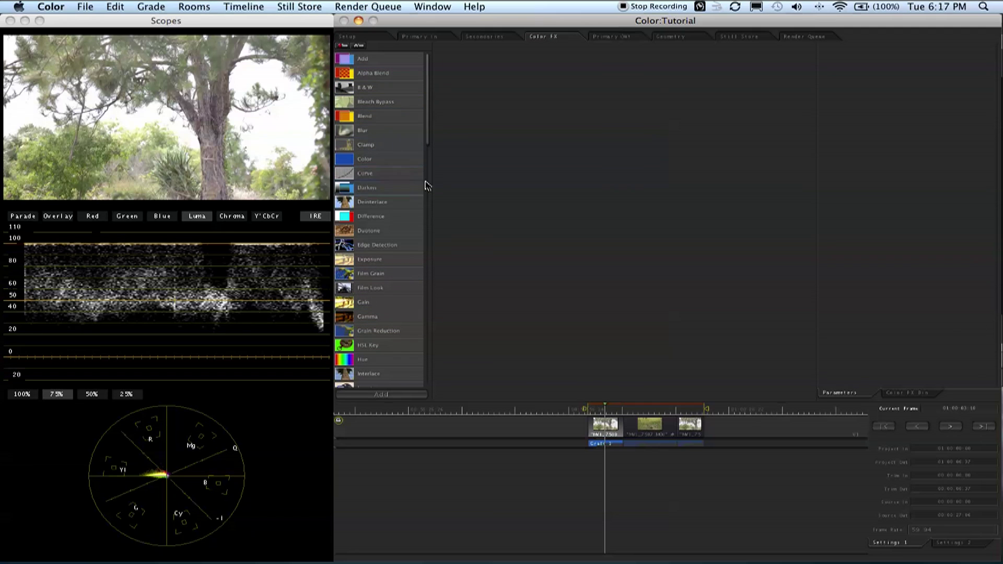
pyautogui.scroll(-1, 398, 189)
pyautogui.click(386, 210)
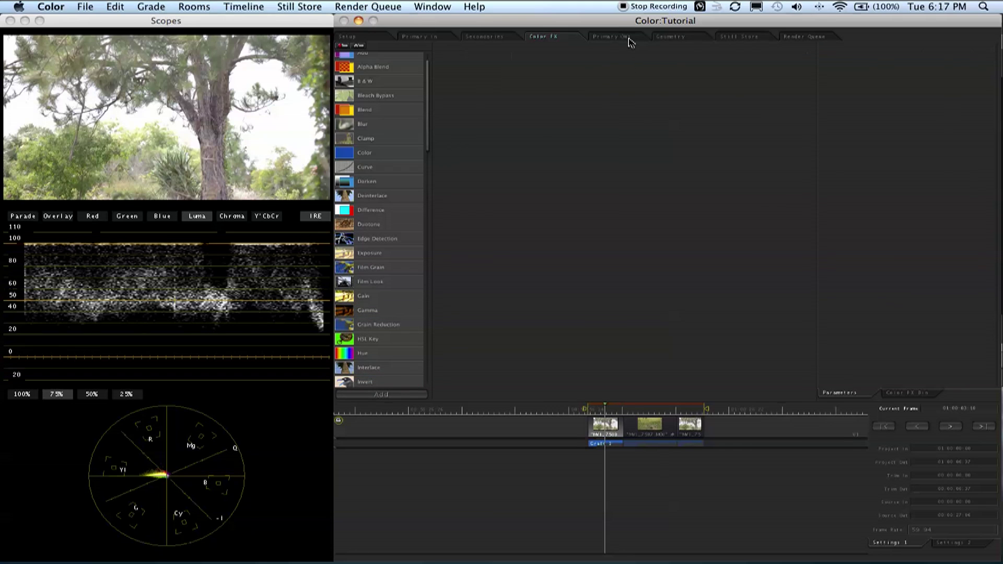
# Step: Look through Primary Out, Geometry, Still Store and Render Queue, then return to Primary In
pyautogui.click(629, 37)
pyautogui.click(670, 37)
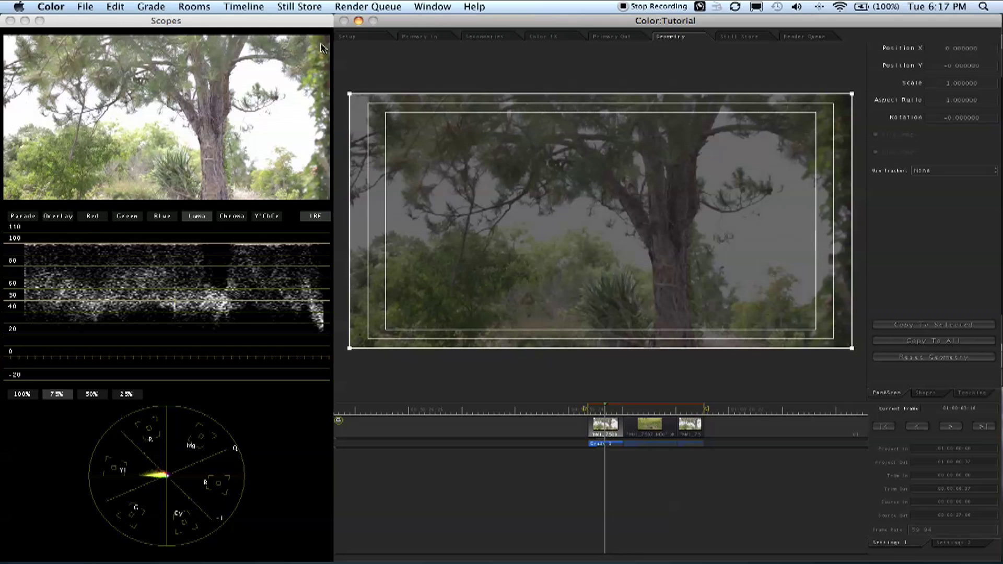
pyautogui.click(776, 38)
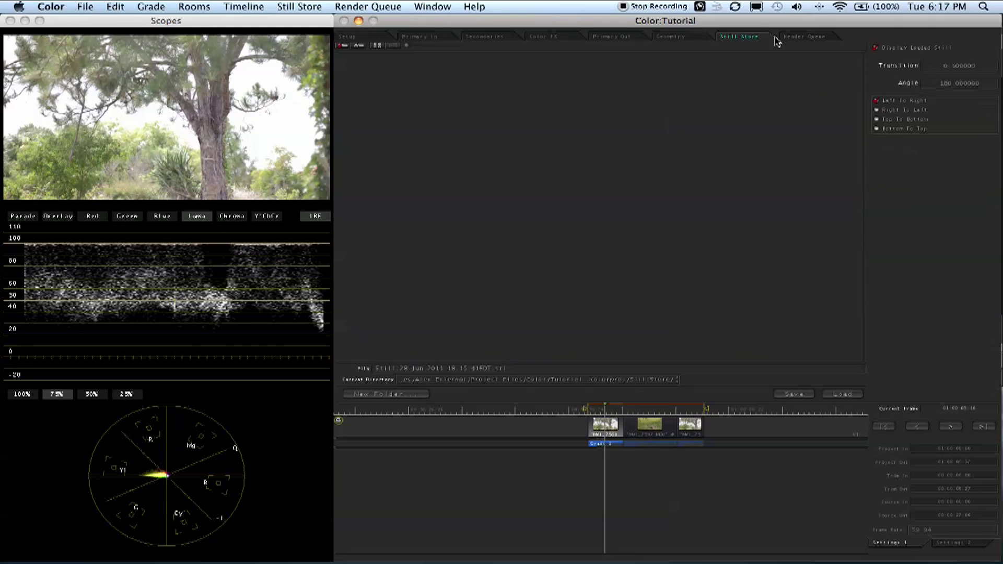
pyautogui.click(820, 39)
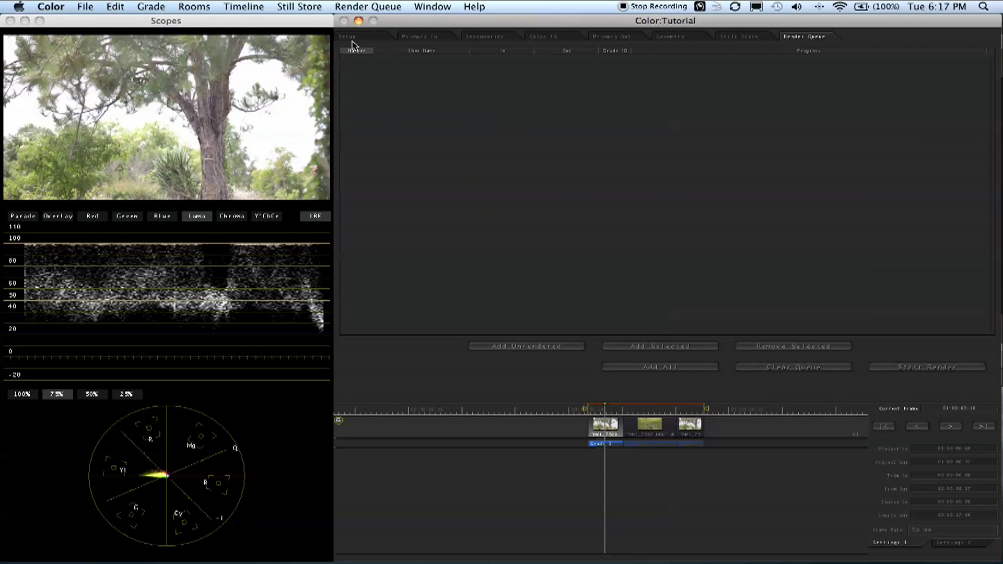
pyautogui.click(424, 39)
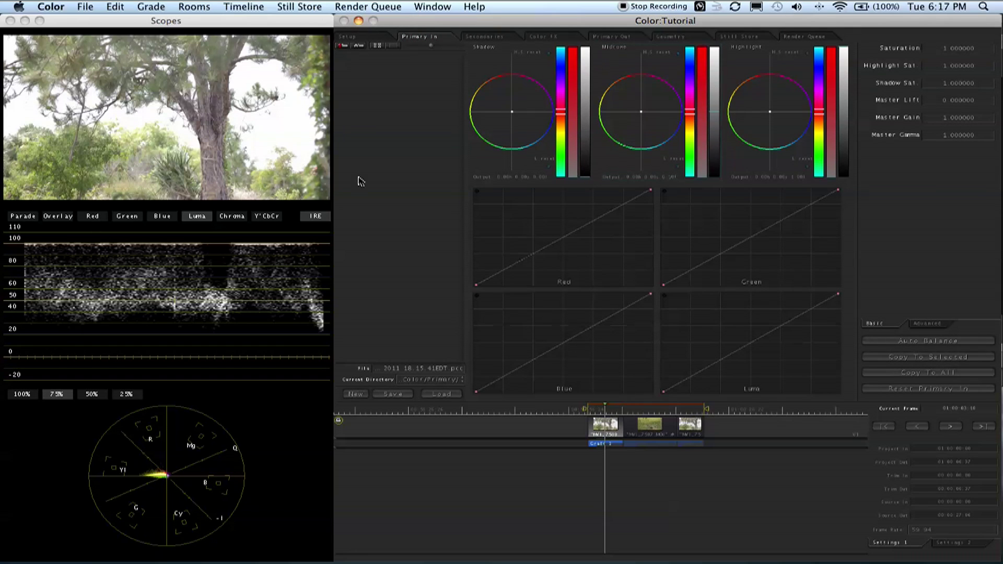
pyautogui.click(234, 25)
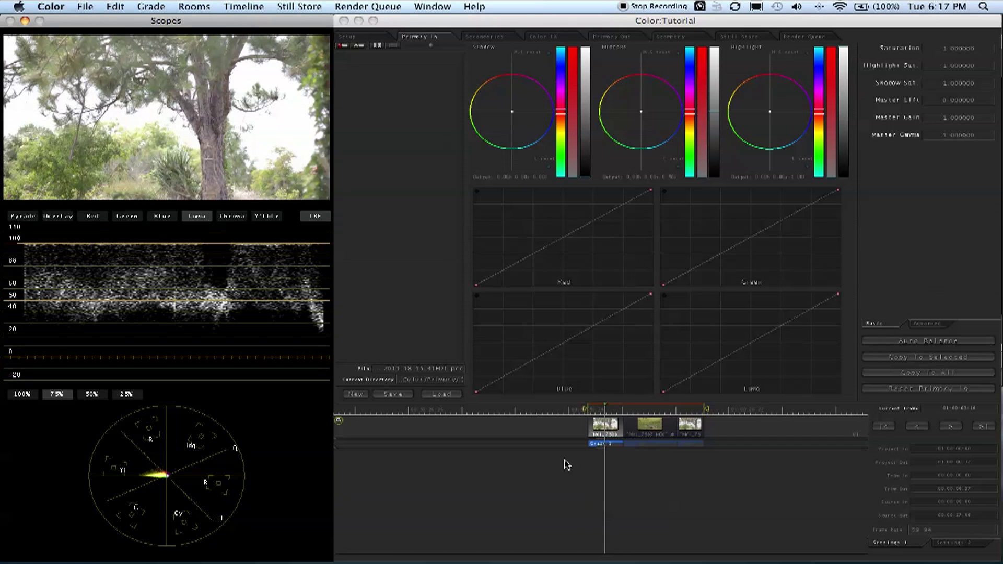
pyautogui.click(548, 158)
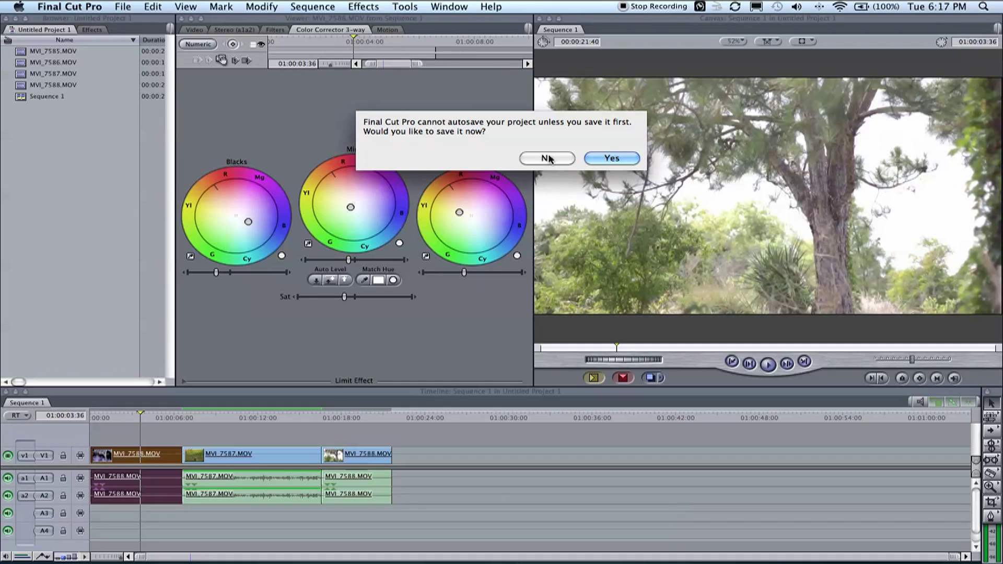
pyautogui.click(546, 158)
pyautogui.click(537, 540)
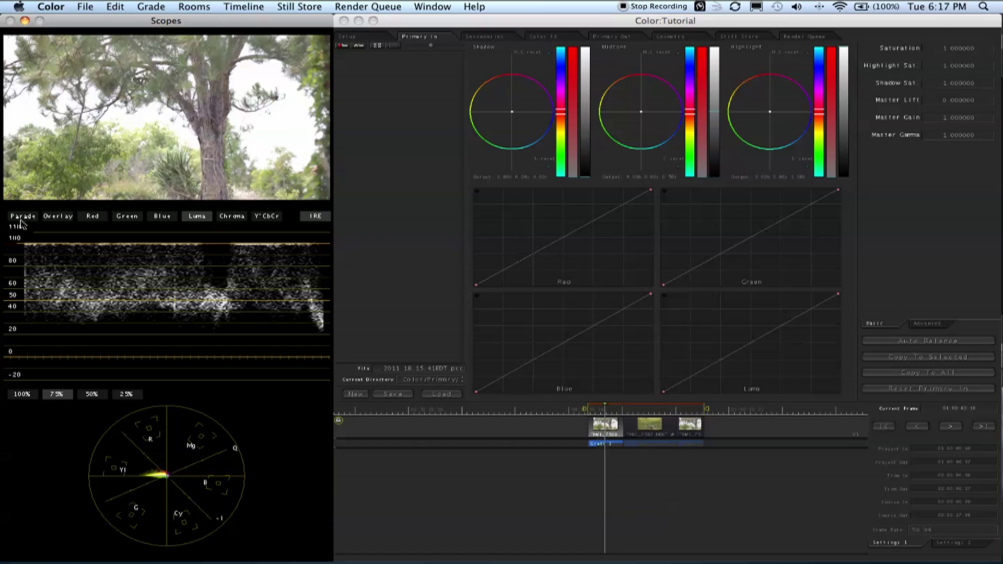
pyautogui.rightClick(130, 320)
pyautogui.click(180, 295)
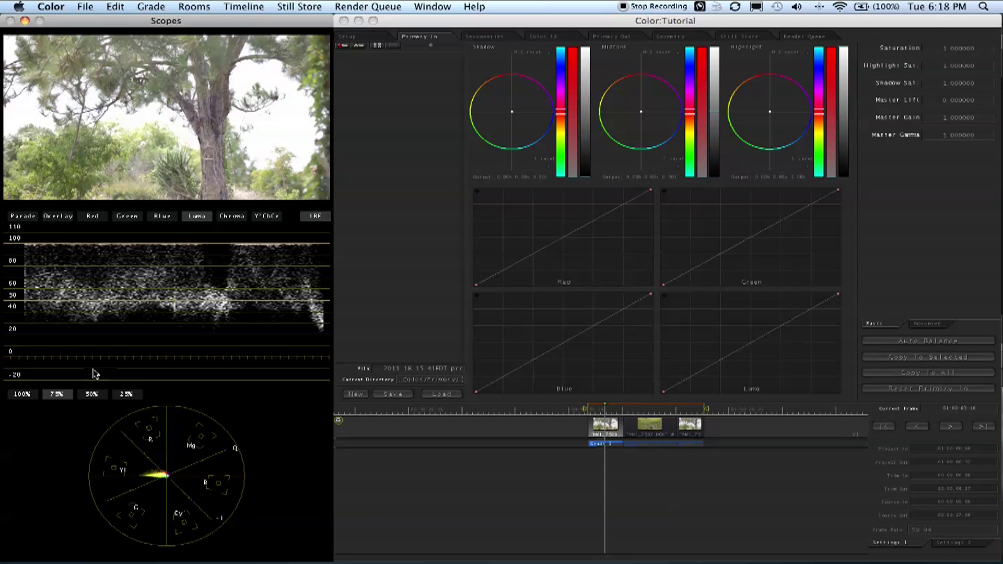
# Step: Play the tree clip from 01:00:01:14 to review it, then pull its shadows down
pyautogui.click(593, 410)
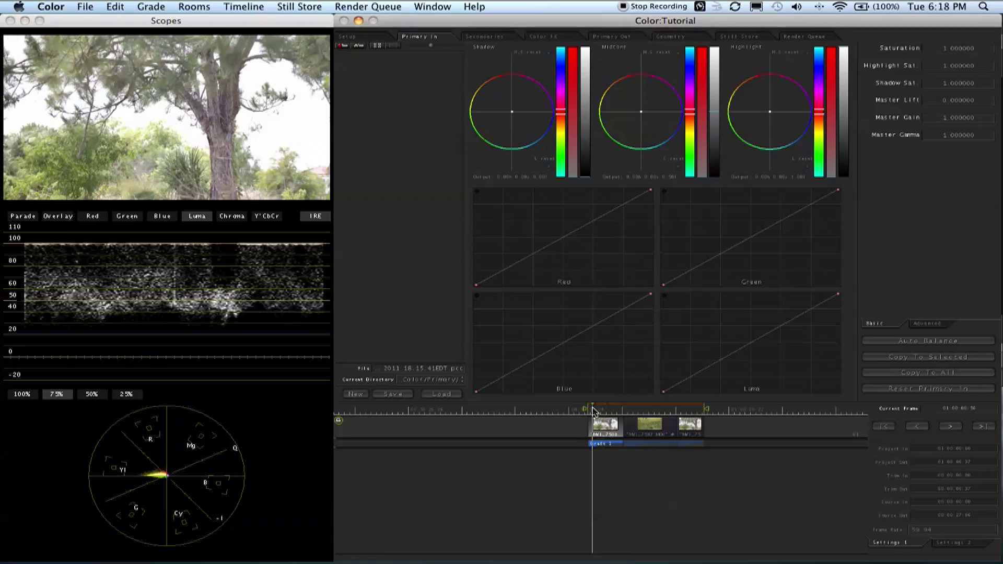
pyautogui.press('space')
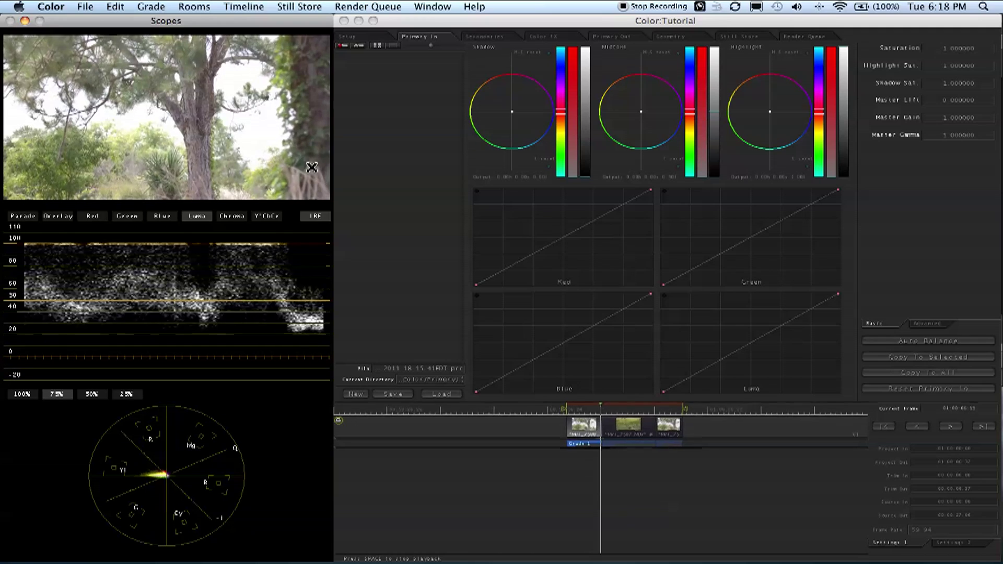
pyautogui.press('space')
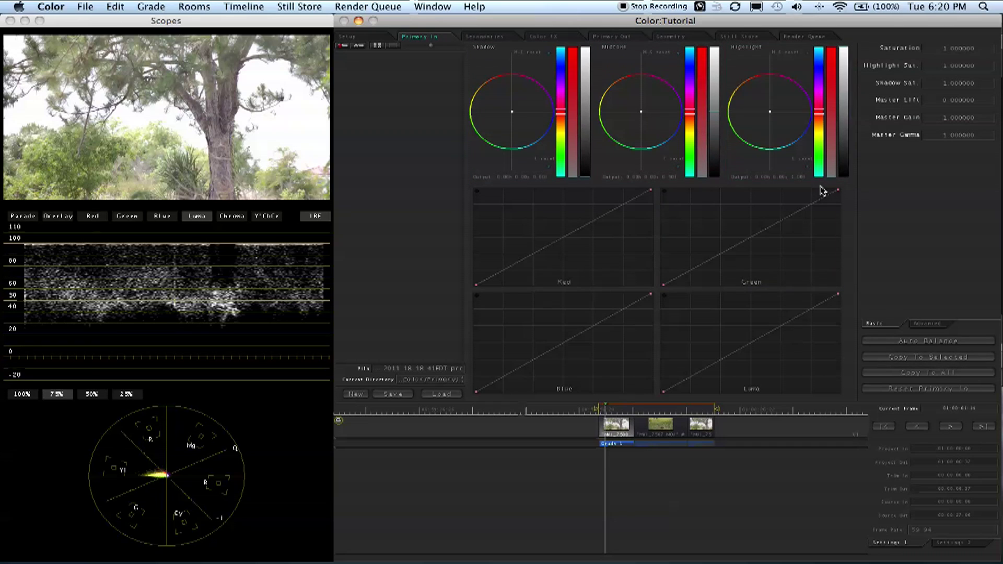
pyautogui.moveTo(585, 155); pyautogui.dragTo(586, 185)
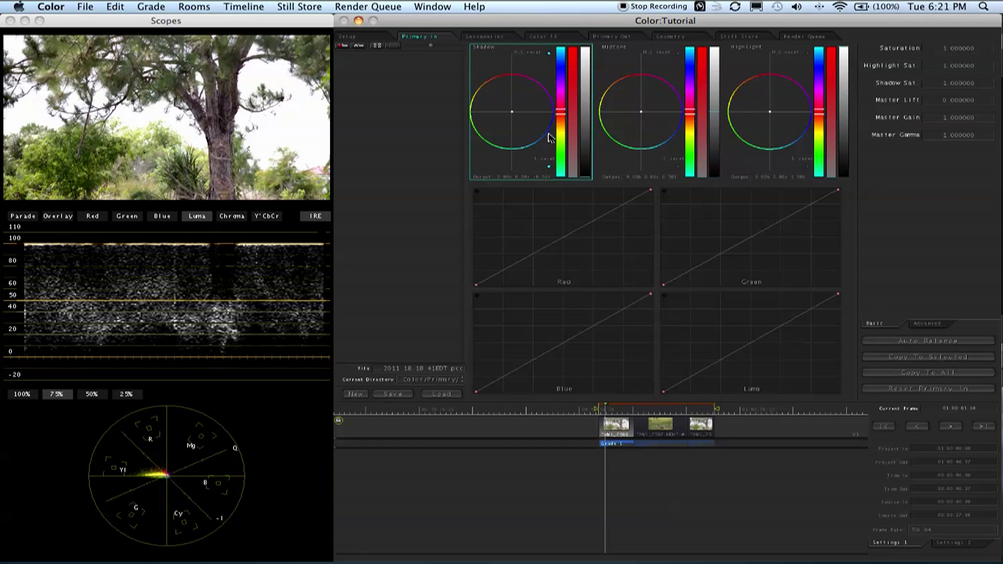
# Step: Lower the shadows and highlights, and shift the shadow, midtone and highlight balance toward yellow-orange
pyautogui.moveTo(585, 123); pyautogui.dragTo(584, 128)
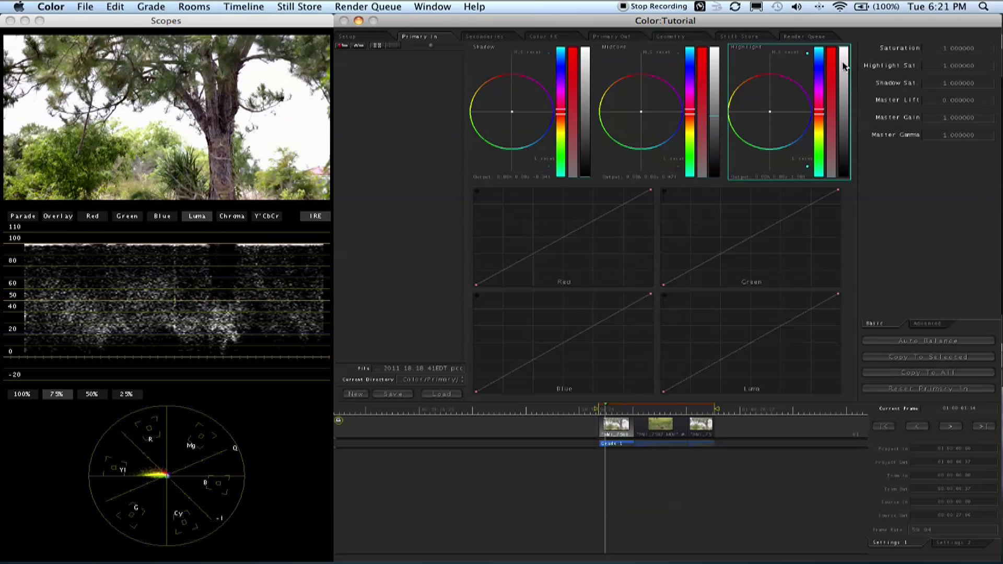
pyautogui.moveTo(843, 65)
pyautogui.mouseDown()
pyautogui.moveTo(843, 83)
pyautogui.moveTo(843, 73)
pyautogui.mouseUp()
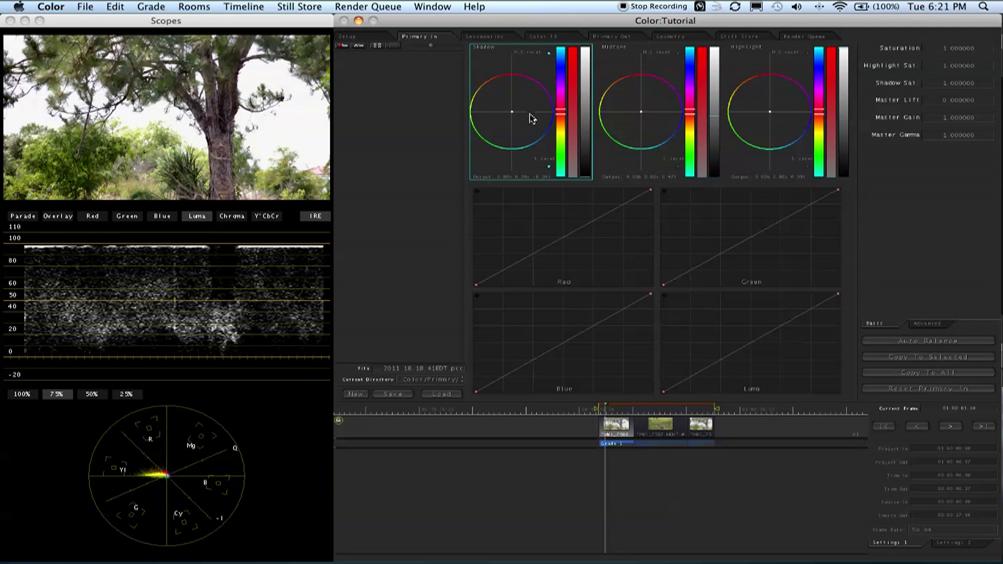
pyautogui.moveTo(512, 116)
pyautogui.mouseDown()
pyautogui.moveTo(504, 109)
pyautogui.moveTo(518, 115)
pyautogui.mouseUp()
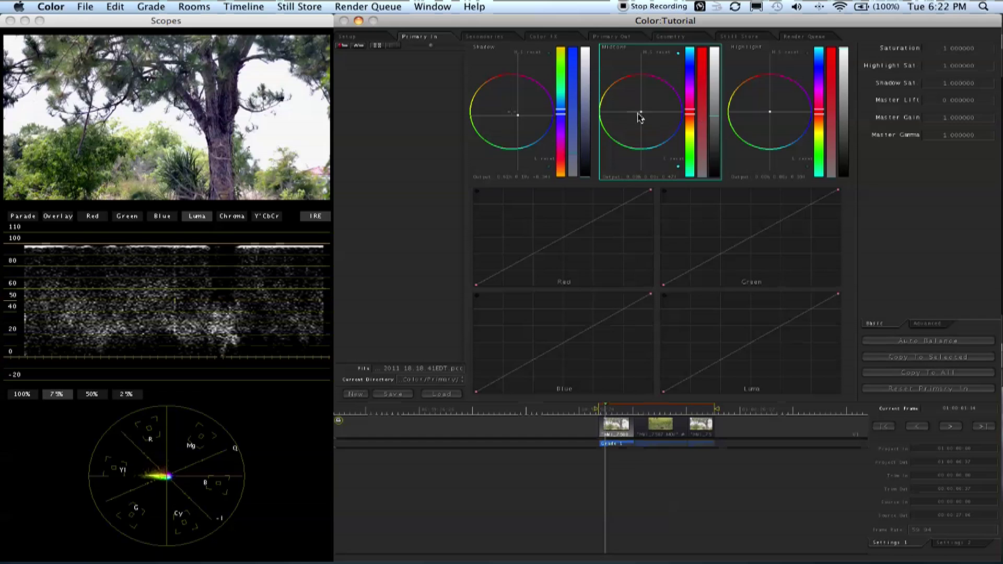
pyautogui.moveTo(637, 112); pyautogui.dragTo(637, 113)
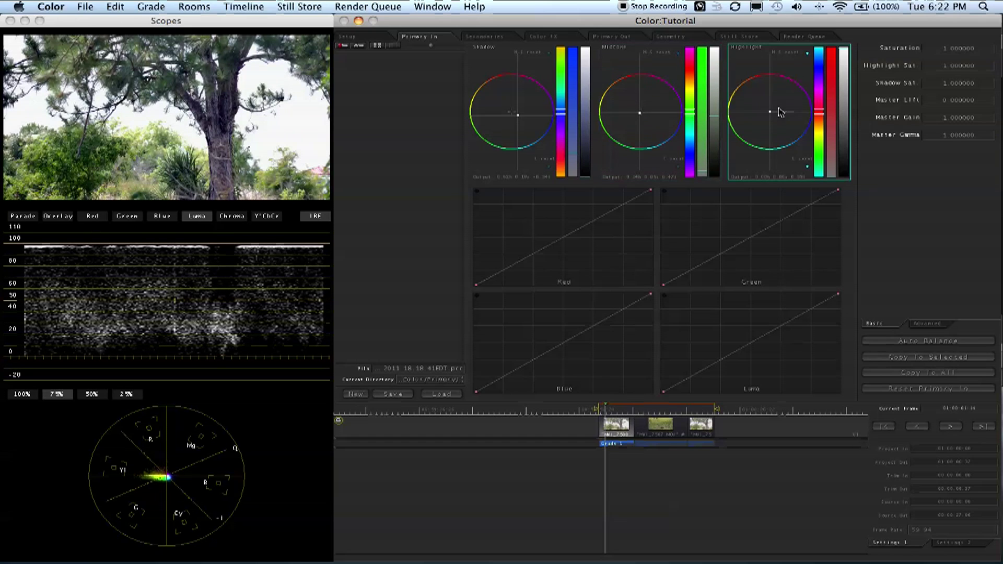
pyautogui.moveTo(772, 112); pyautogui.dragTo(768, 109)
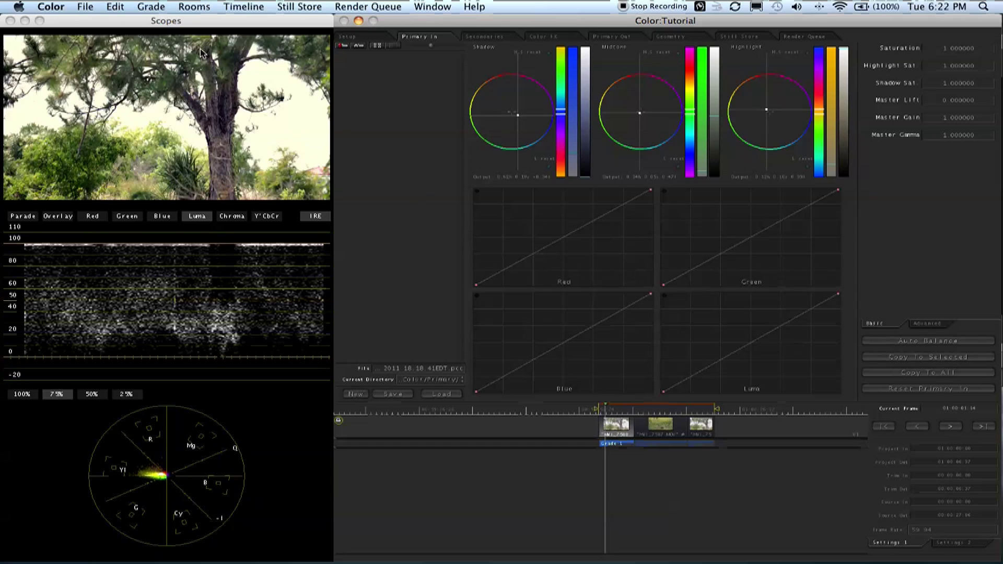
# Step: Add points to the red curve, bending it into a strong red-cyan look
pyautogui.click(173, 179)
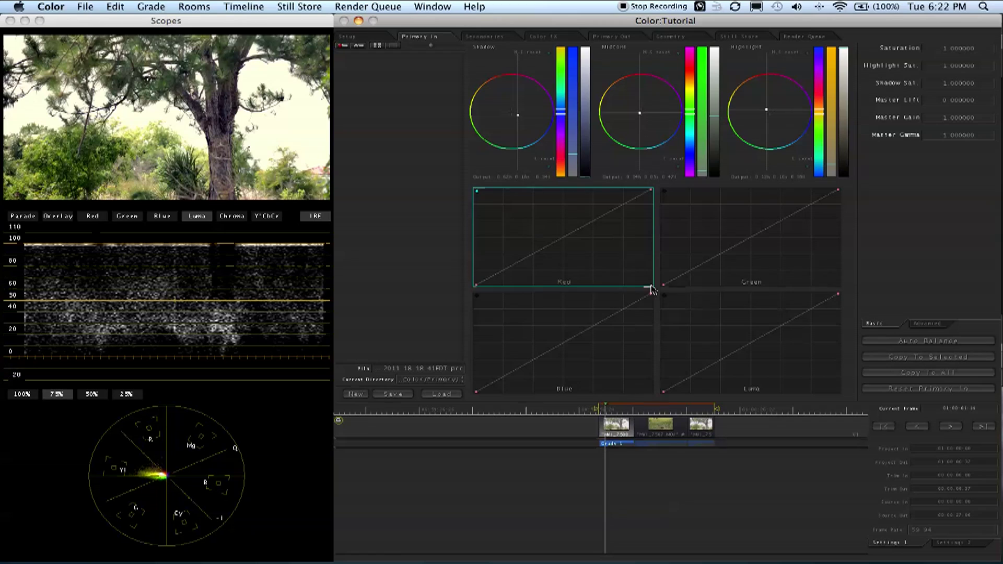
pyautogui.moveTo(566, 248); pyautogui.dragTo(504, 228)
pyautogui.moveTo(602, 218); pyautogui.dragTo(626, 246)
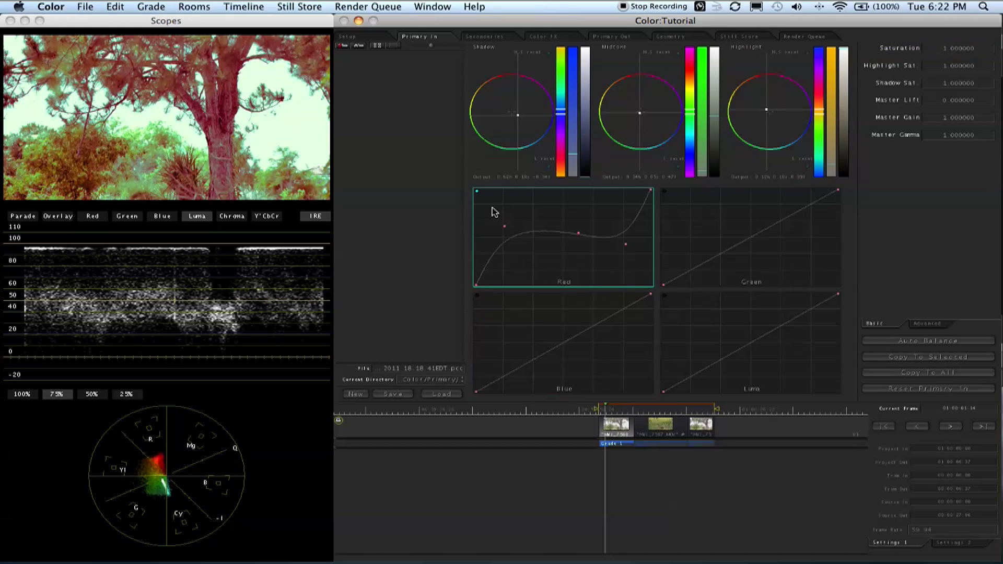
# Step: Reset the red curve to a straight line so the tree shot shows natural colour
pyautogui.click(476, 192)
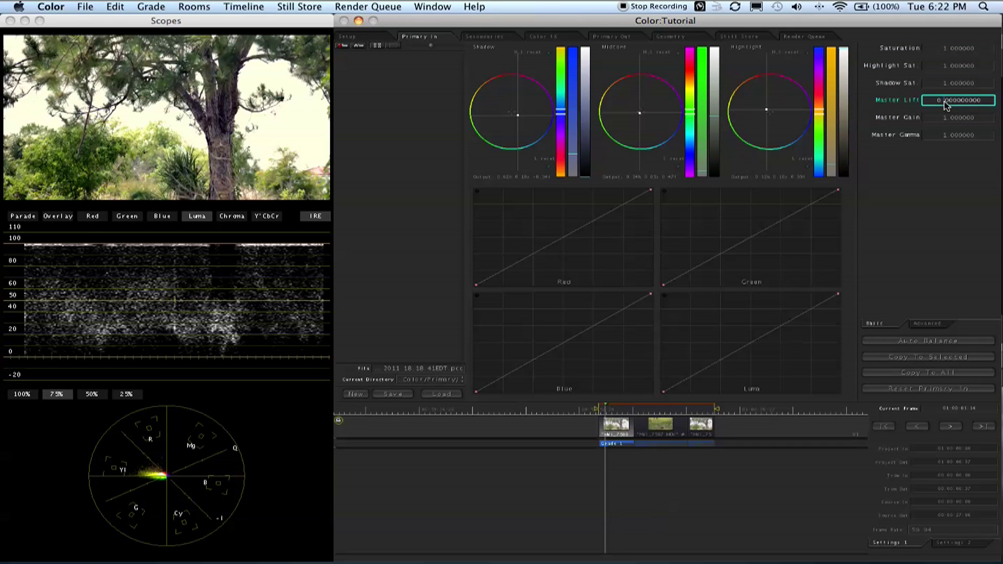
pyautogui.moveTo(947, 102); pyautogui.dragTo(950, 216)
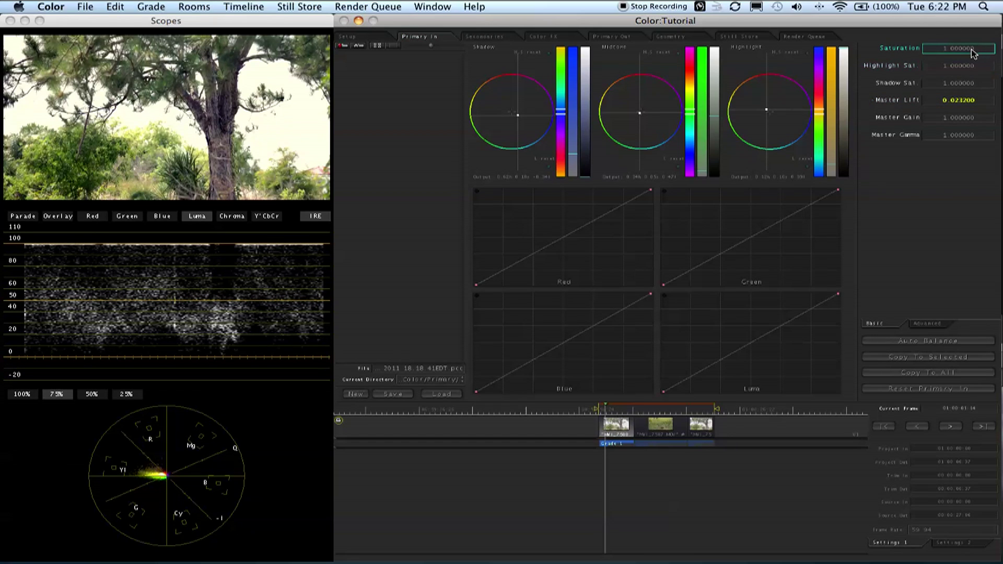
pyautogui.moveTo(969, 50); pyautogui.dragTo(959, 51)
pyautogui.click(878, 51)
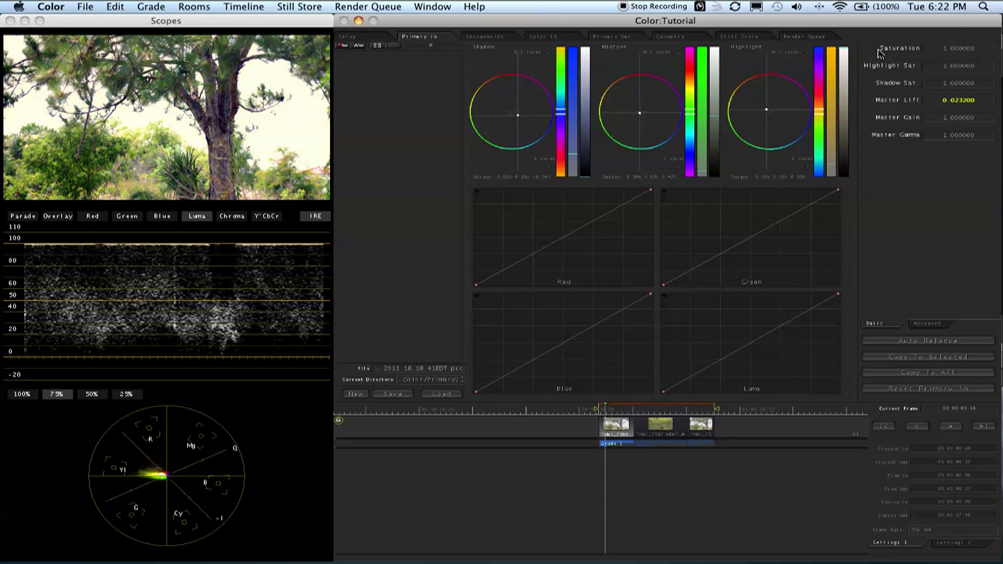
pyautogui.click(872, 103)
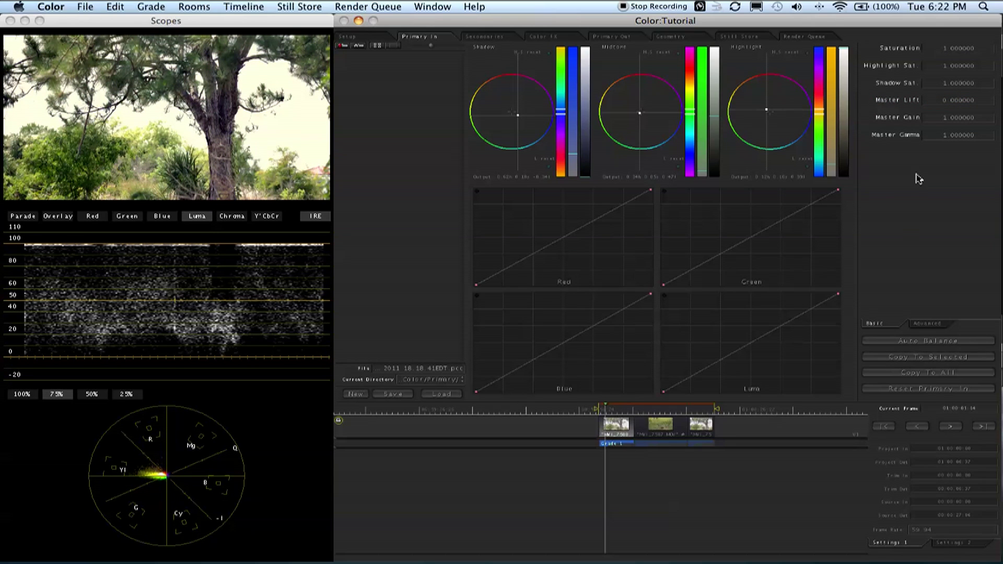
# Step: Move the playhead to 01:00:03:28 in the tree clip
pyautogui.click(617, 407)
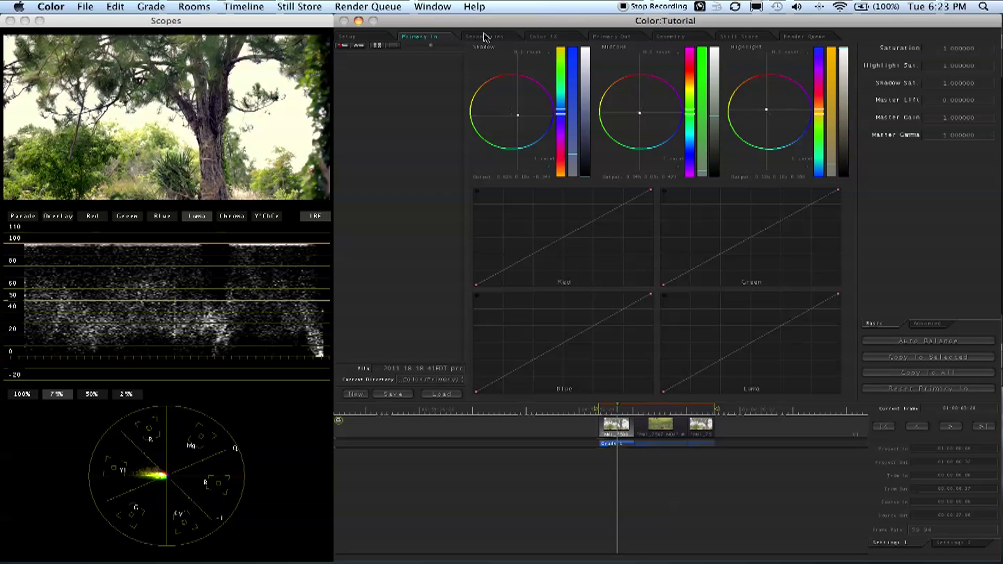
# Step: In the Secondaries room, enable secondary 1 and pick up the eyedropper
pyautogui.click(481, 37)
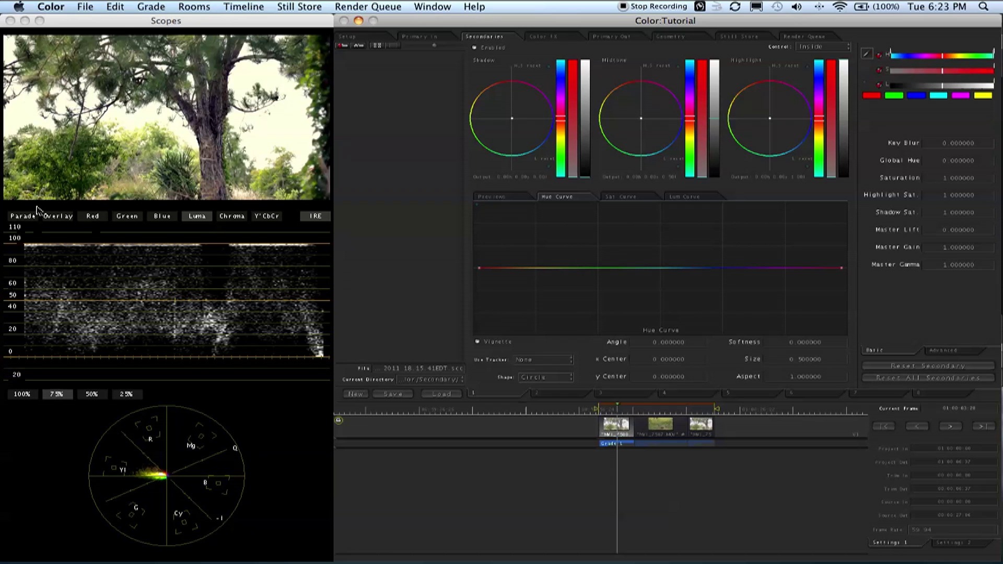
pyautogui.click(473, 48)
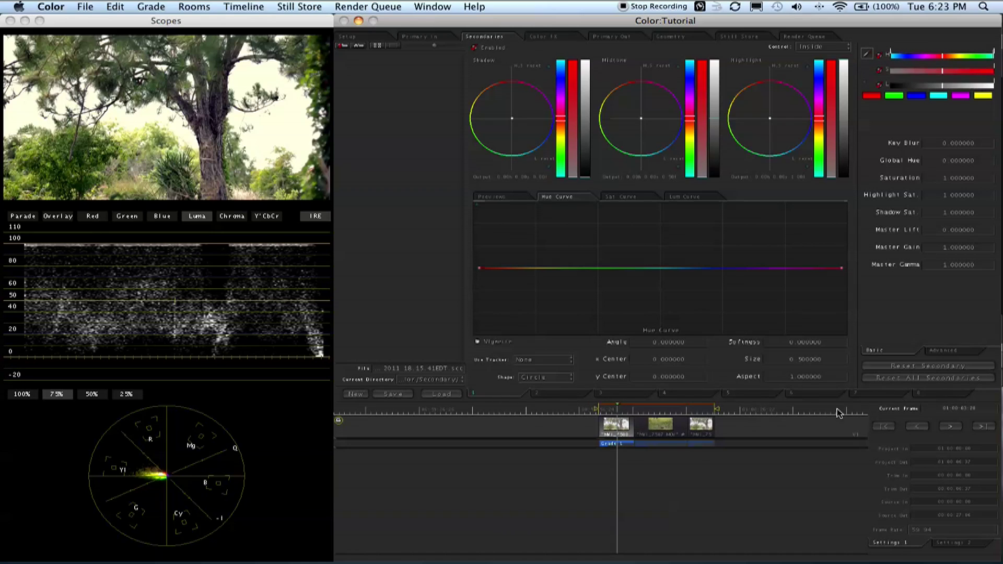
pyautogui.click(549, 395)
pyautogui.click(507, 395)
pyautogui.click(866, 52)
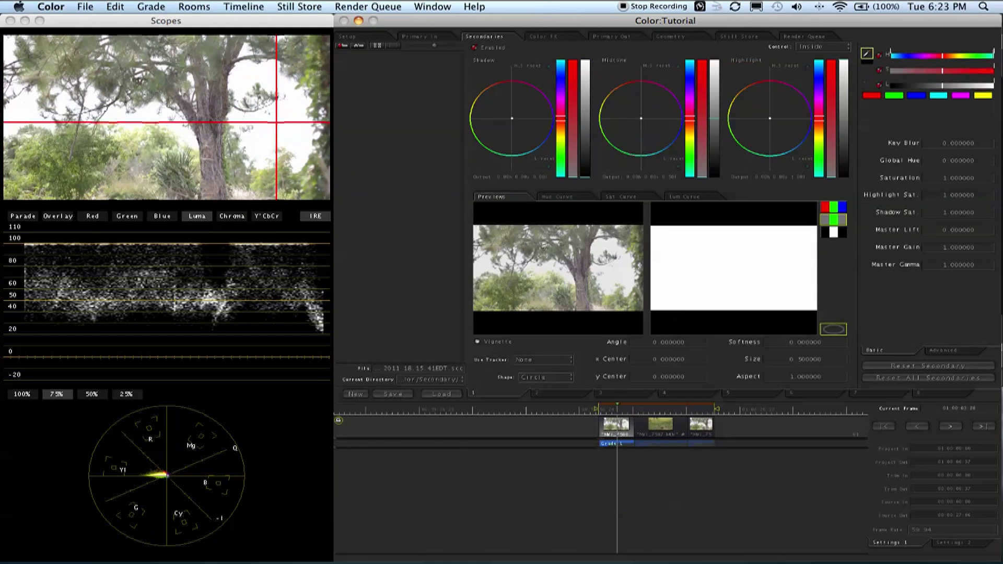
# Step: Sample the sky, then narrow the key's luma and saturation ranges while viewing the matte
pyautogui.click(280, 126)
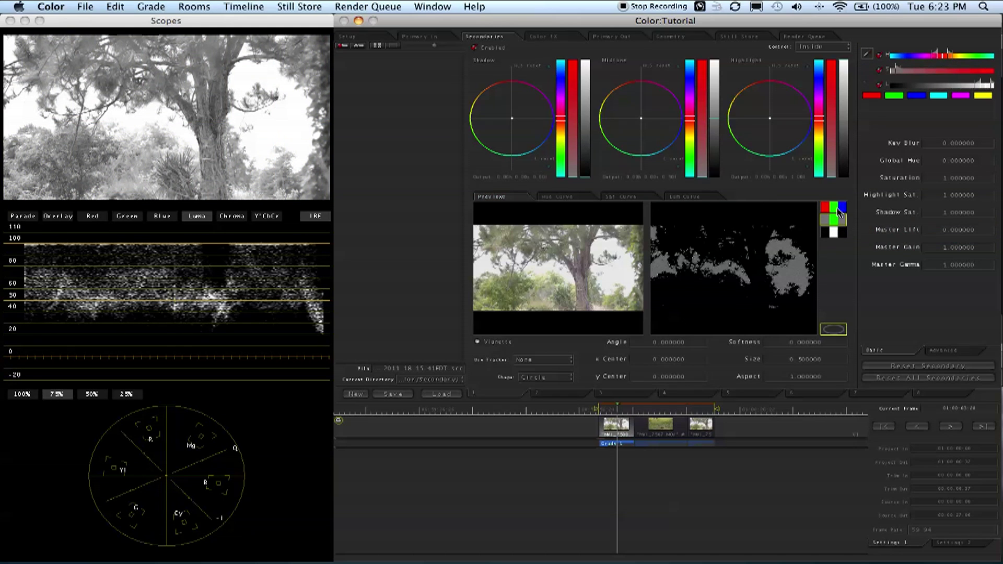
pyautogui.click(833, 232)
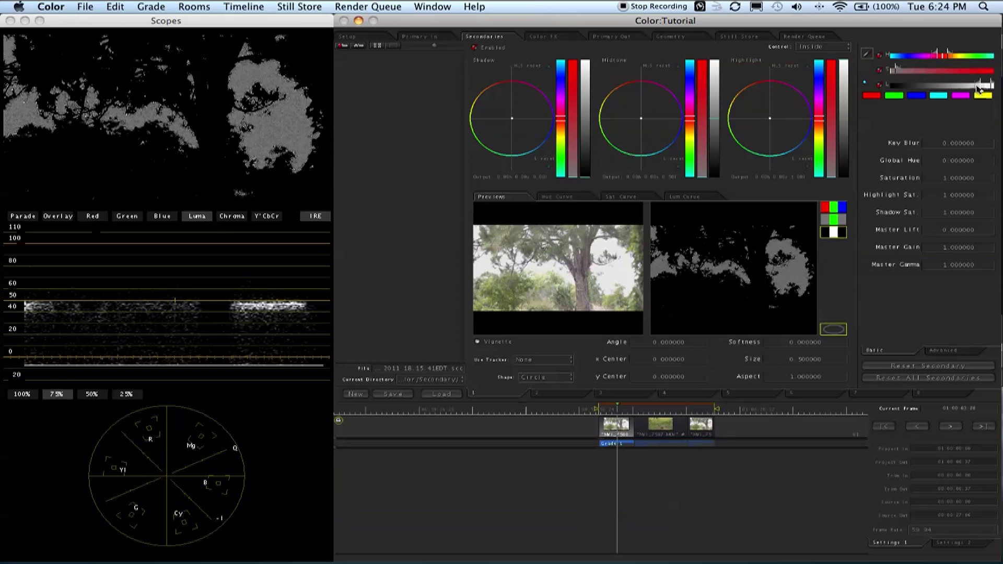
pyautogui.moveTo(949, 90); pyautogui.dragTo(986, 88)
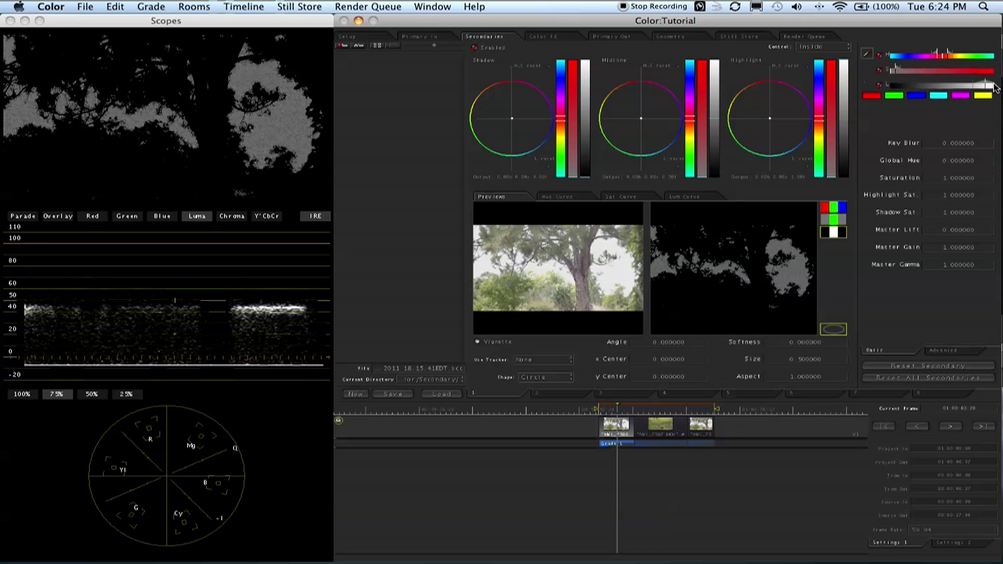
pyautogui.moveTo(896, 71); pyautogui.dragTo(985, 89)
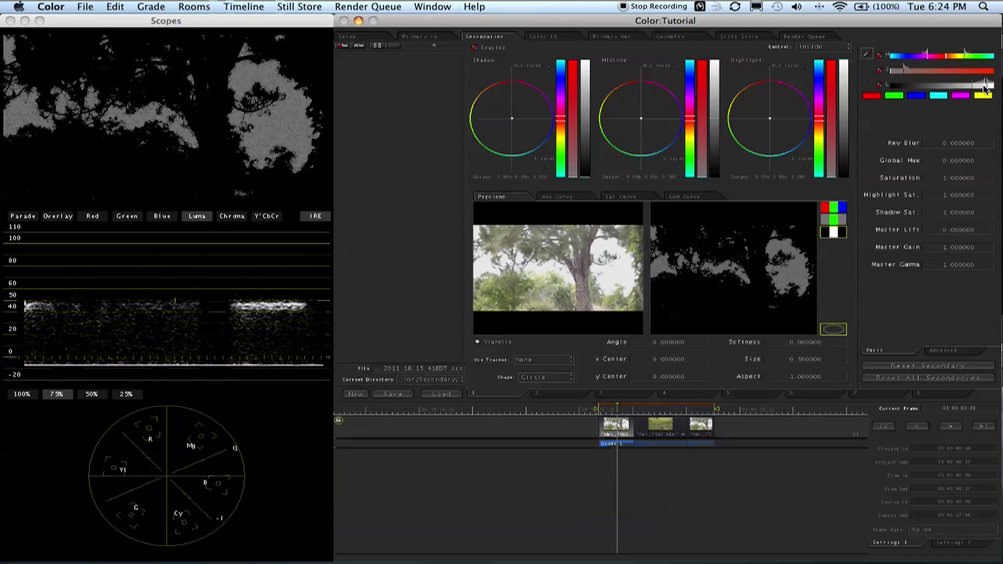
pyautogui.click(833, 220)
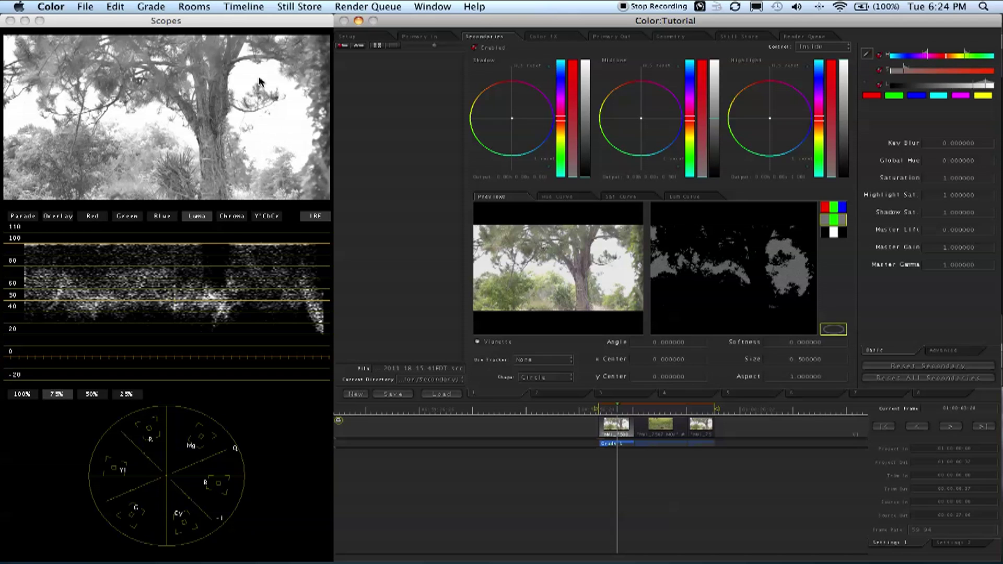
pyautogui.click(829, 211)
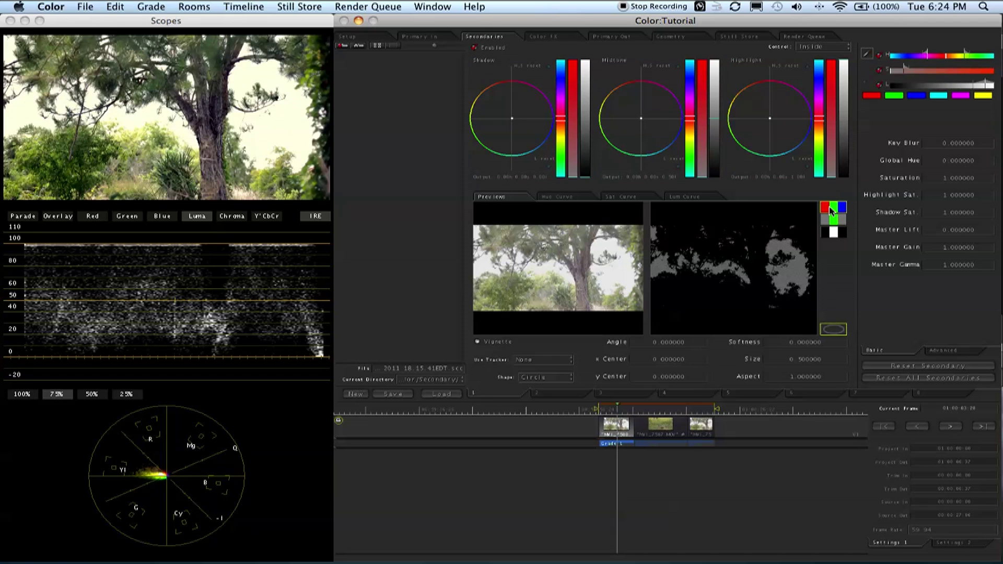
# Step: Tweak the secondary's colour balance and bring its highlights down to about 83 IRE
pyautogui.click(510, 123)
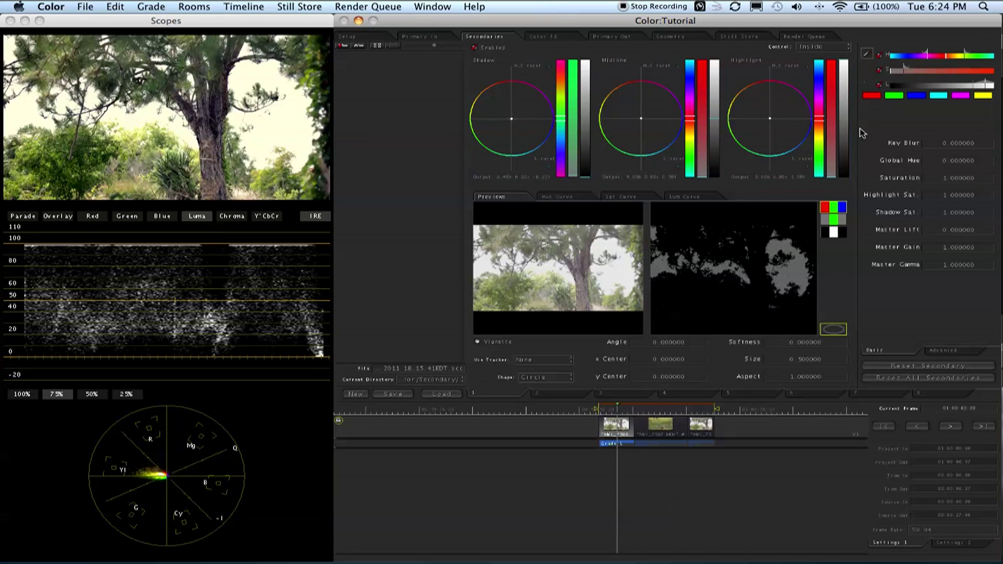
pyautogui.moveTo(843, 62); pyautogui.dragTo(842, 128)
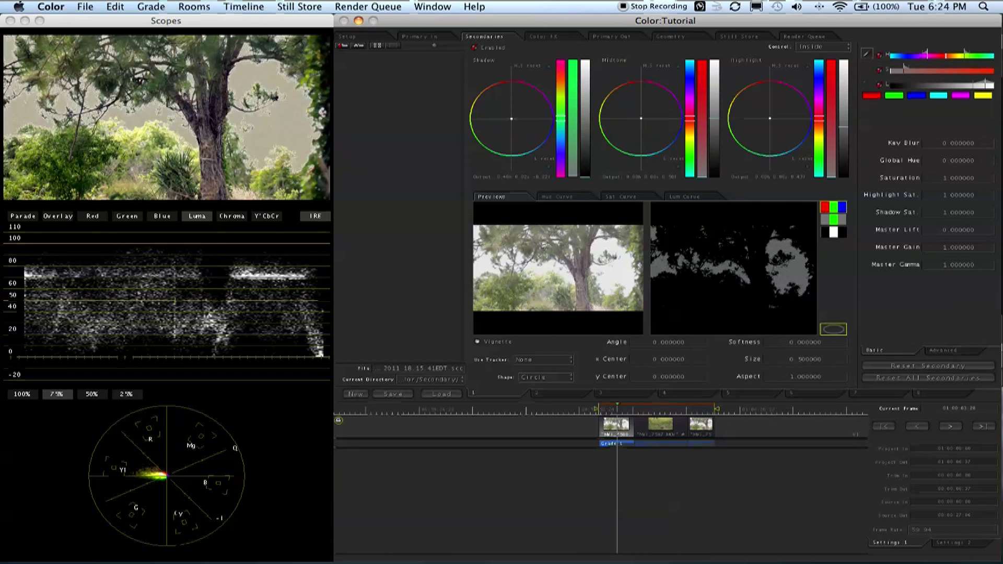
pyautogui.moveTo(842, 128); pyautogui.dragTo(842, 65)
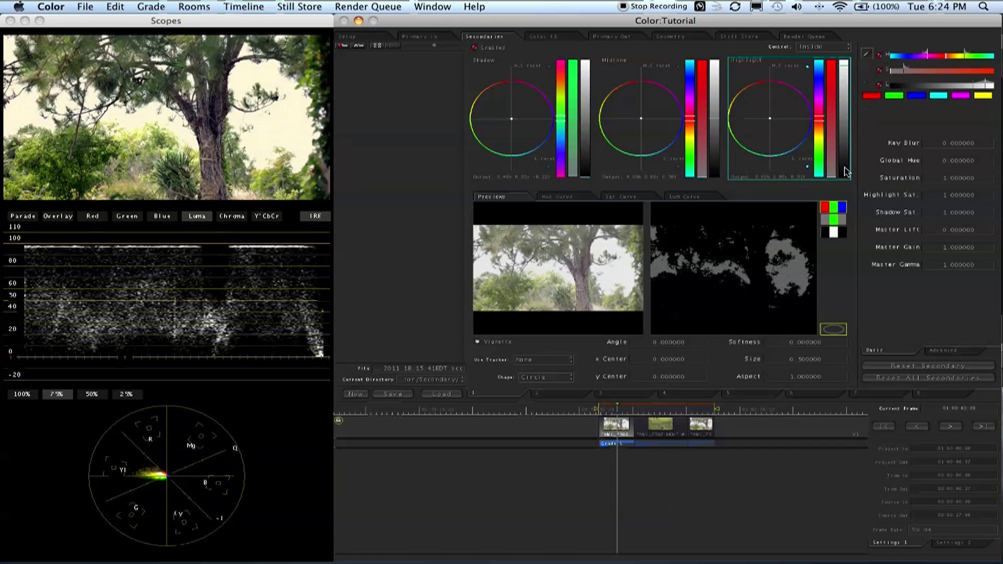
pyautogui.moveTo(770, 119)
pyautogui.mouseDown()
pyautogui.moveTo(735, 112)
pyautogui.moveTo(800, 132)
pyautogui.moveTo(770, 121)
pyautogui.mouseUp()
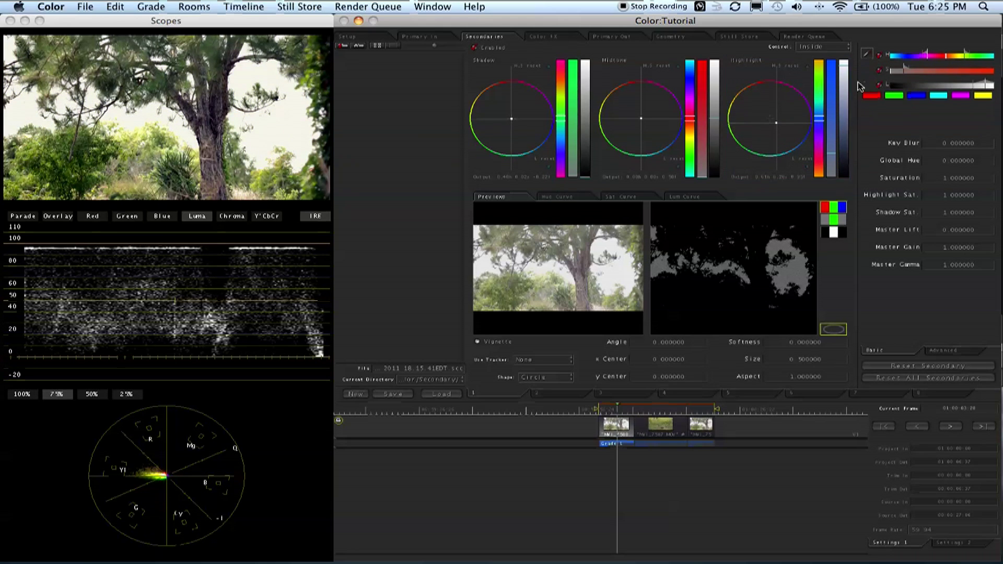
pyautogui.moveTo(851, 102)
pyautogui.mouseDown()
pyautogui.moveTo(851, 112)
pyautogui.moveTo(847, 81)
pyautogui.mouseUp()
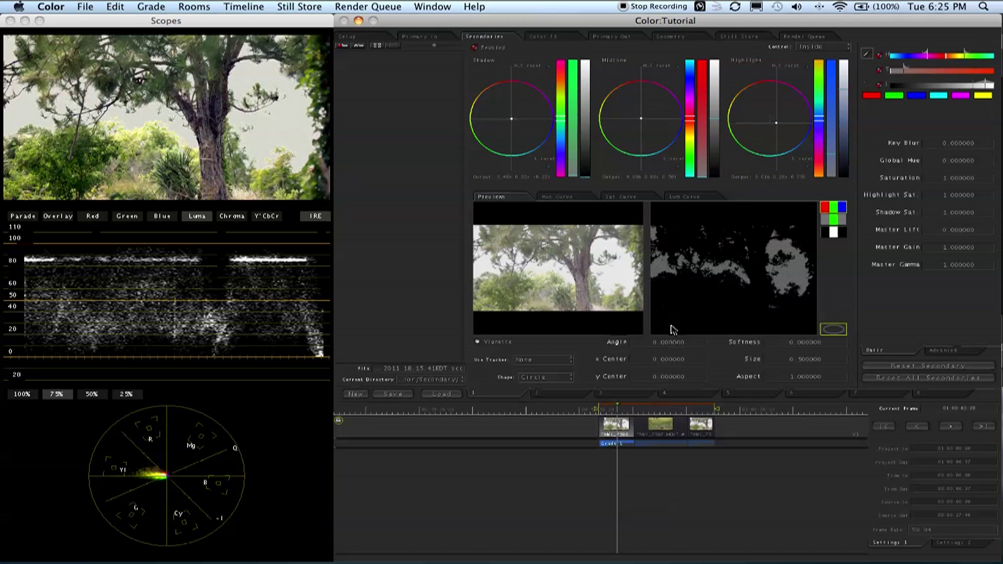
pyautogui.click(489, 342)
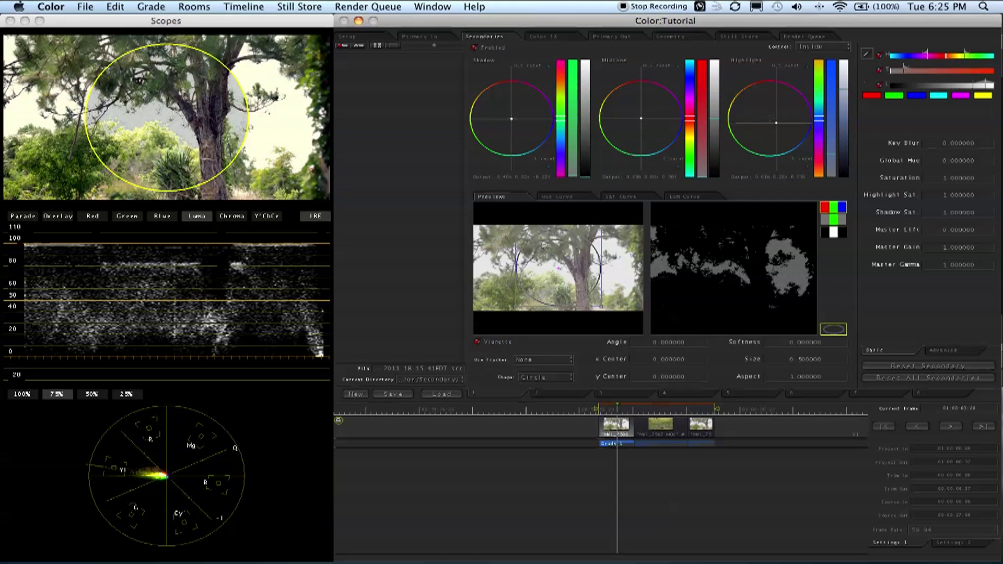
pyautogui.click(256, 128)
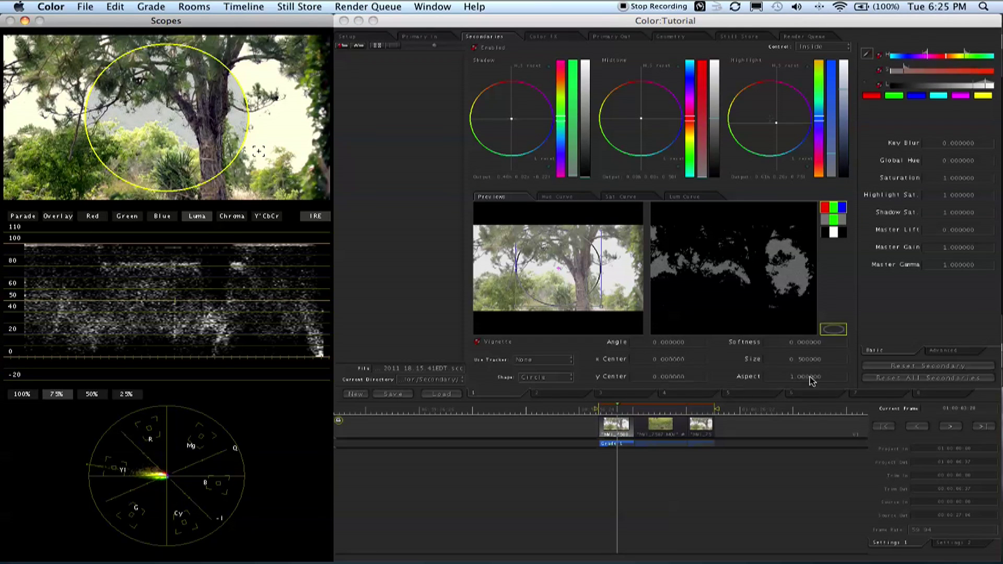
pyautogui.click(477, 341)
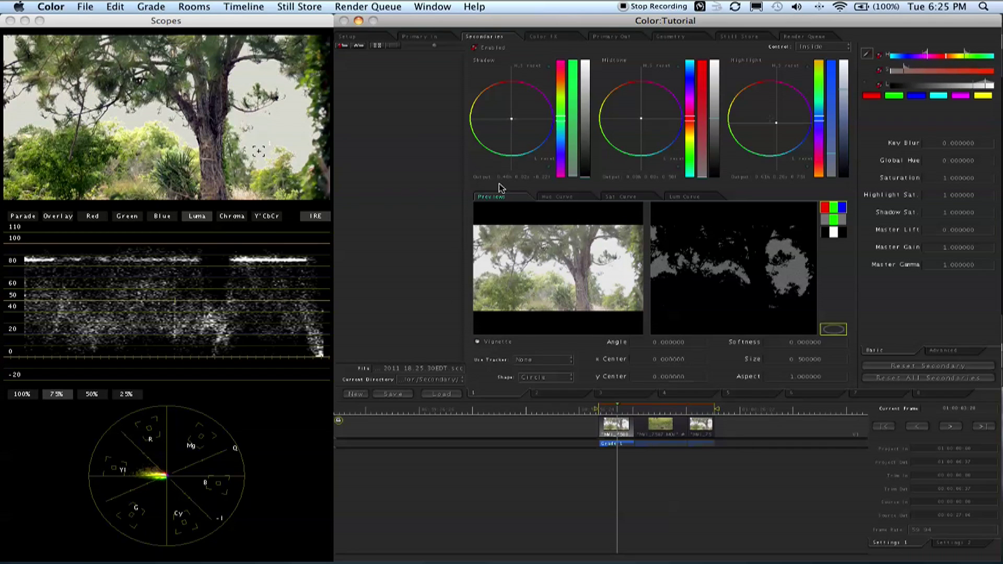
pyautogui.click(560, 198)
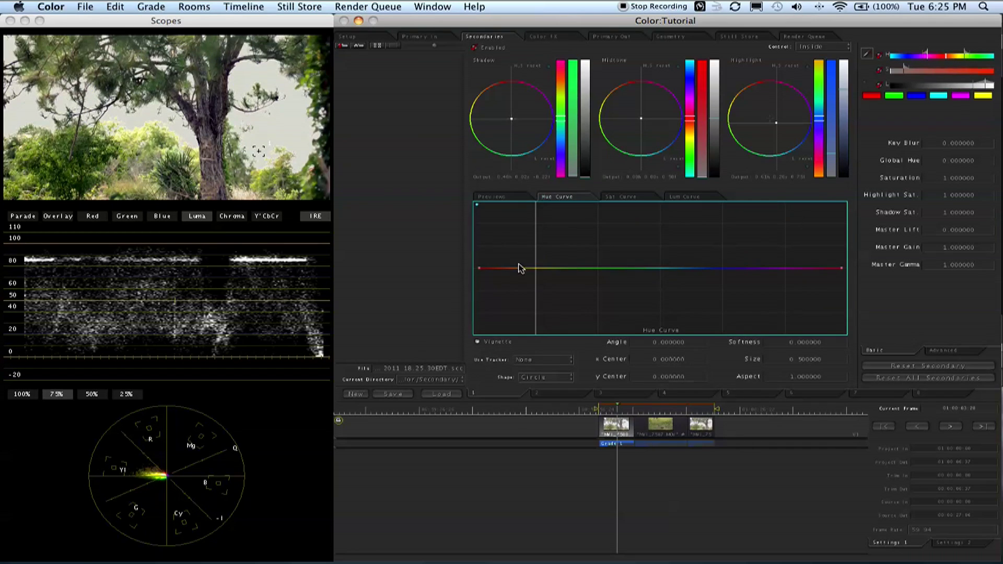
pyautogui.moveTo(528, 268)
pyautogui.mouseDown()
pyautogui.moveTo(538, 258)
pyautogui.moveTo(525, 265)
pyautogui.moveTo(528, 217)
pyautogui.moveTo(527, 287)
pyautogui.moveTo(528, 266)
pyautogui.mouseUp()
pyautogui.click(613, 197)
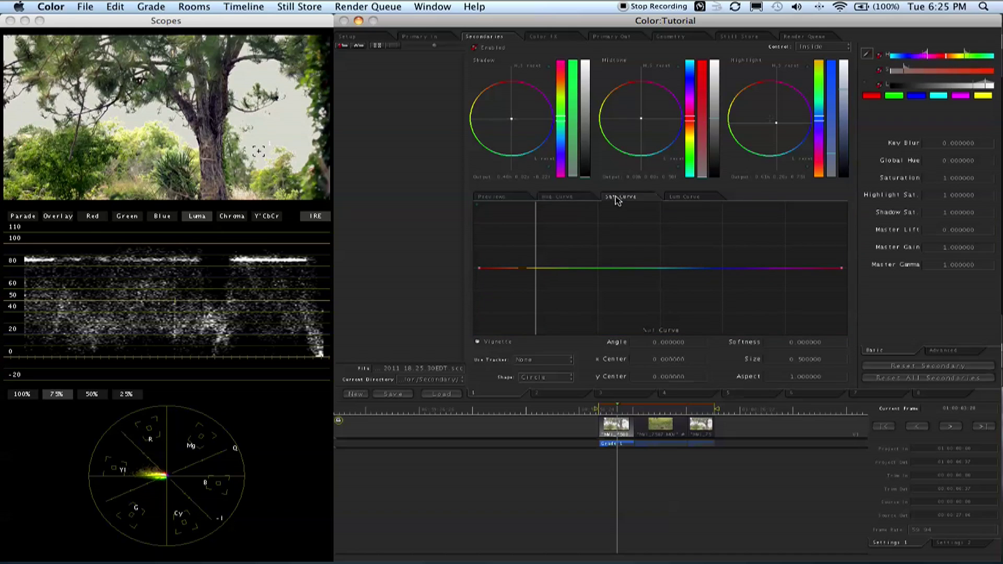
pyautogui.click(697, 196)
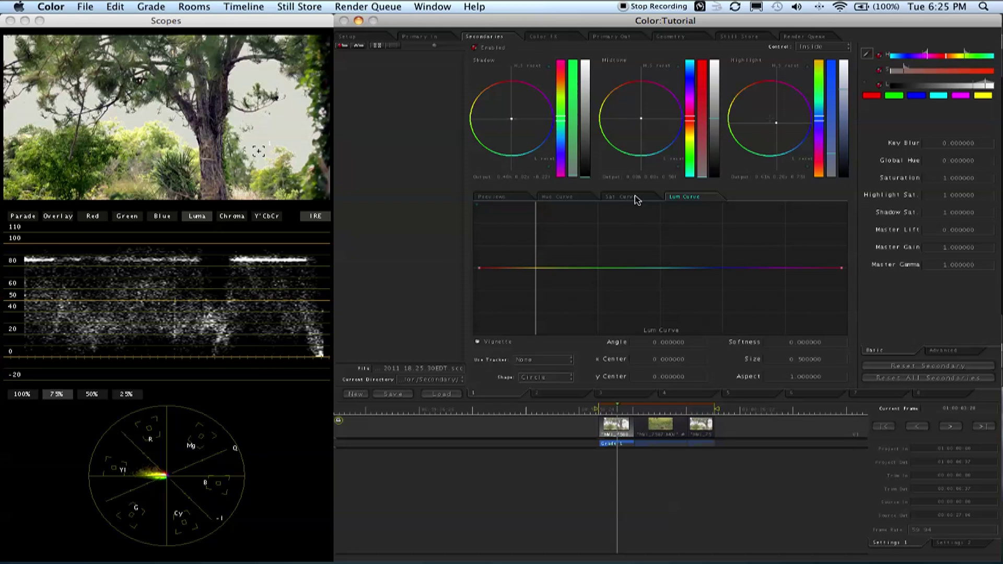
pyautogui.click(489, 197)
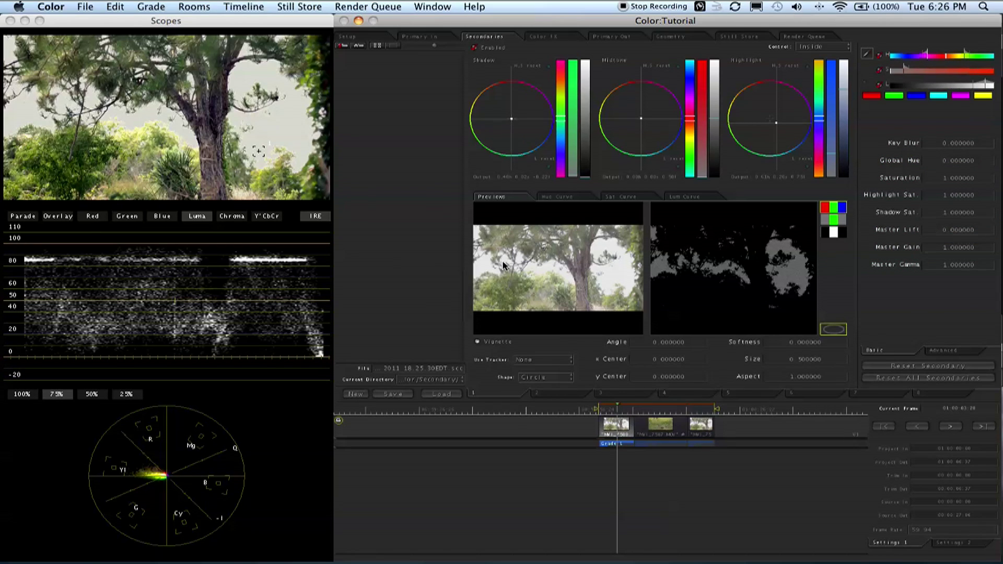
# Step: Add all three shots, MVI_7588, MVI_7587 and MVI_7588, to the Render Queue
pyautogui.moveTo(618, 410); pyautogui.dragTo(703, 410)
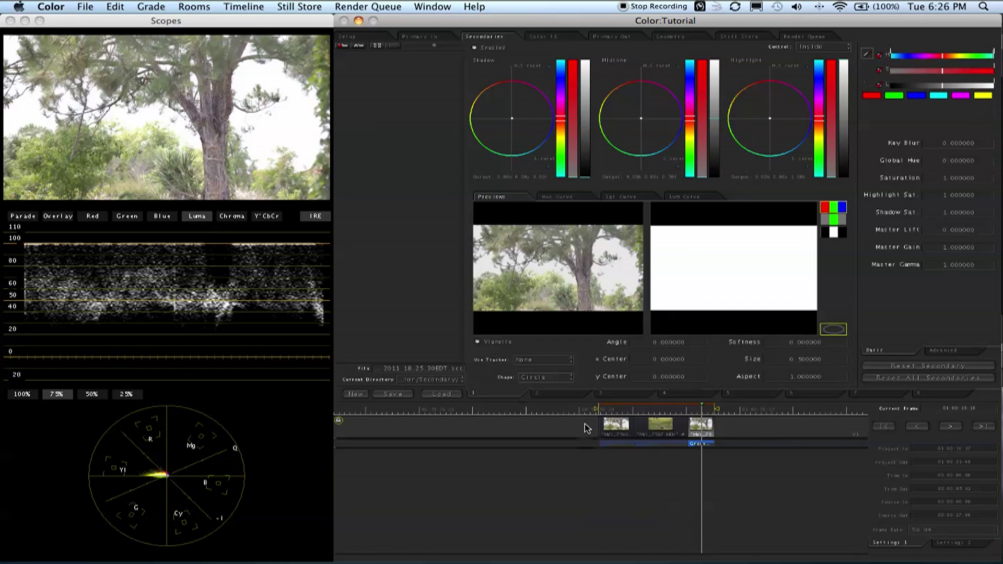
pyautogui.click(792, 38)
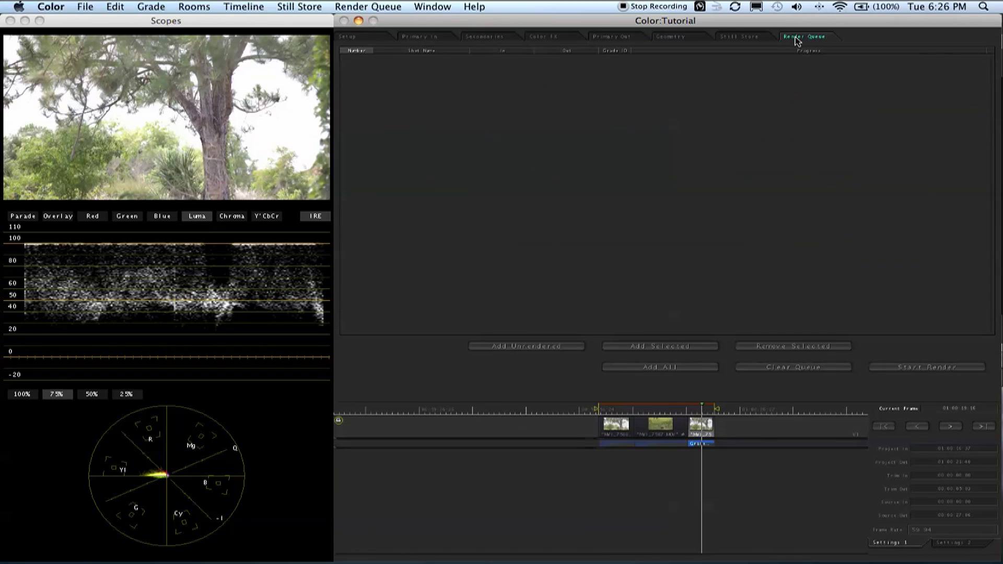
pyautogui.click(651, 369)
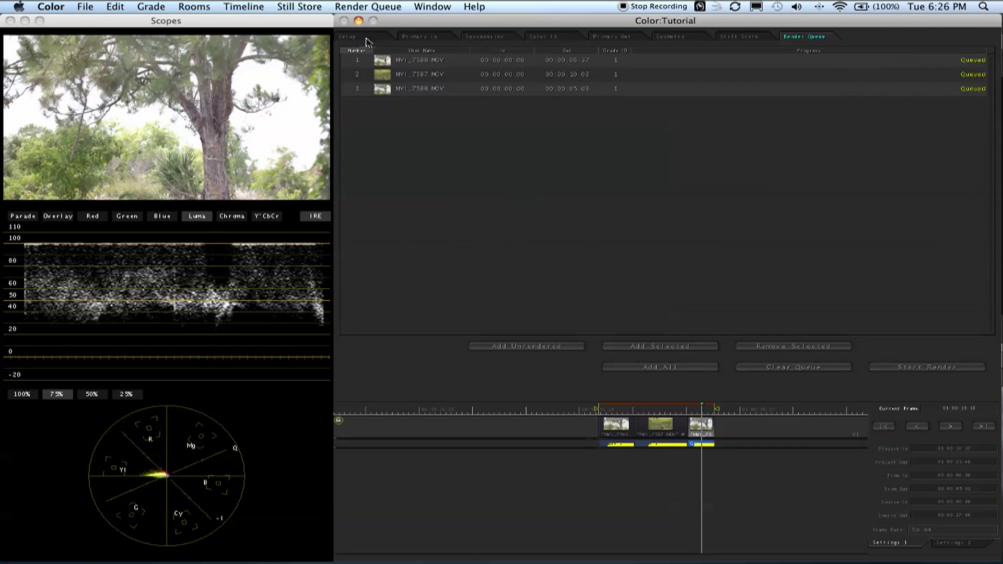
# Step: Send the project to Final Cut Pro, accepting that unrendered clips link to original media
pyautogui.click(83, 6)
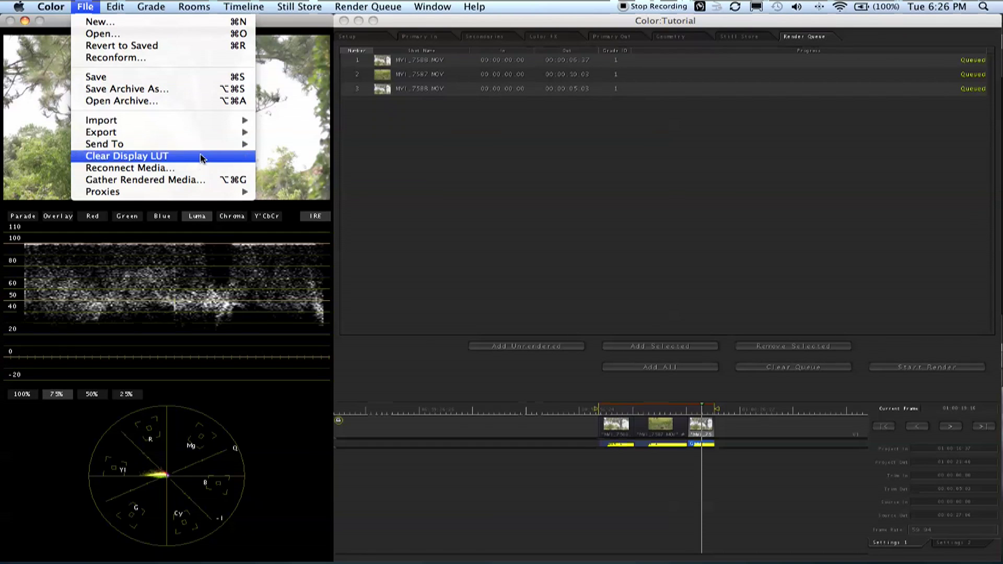
pyautogui.moveTo(214, 145)
pyautogui.click(282, 145)
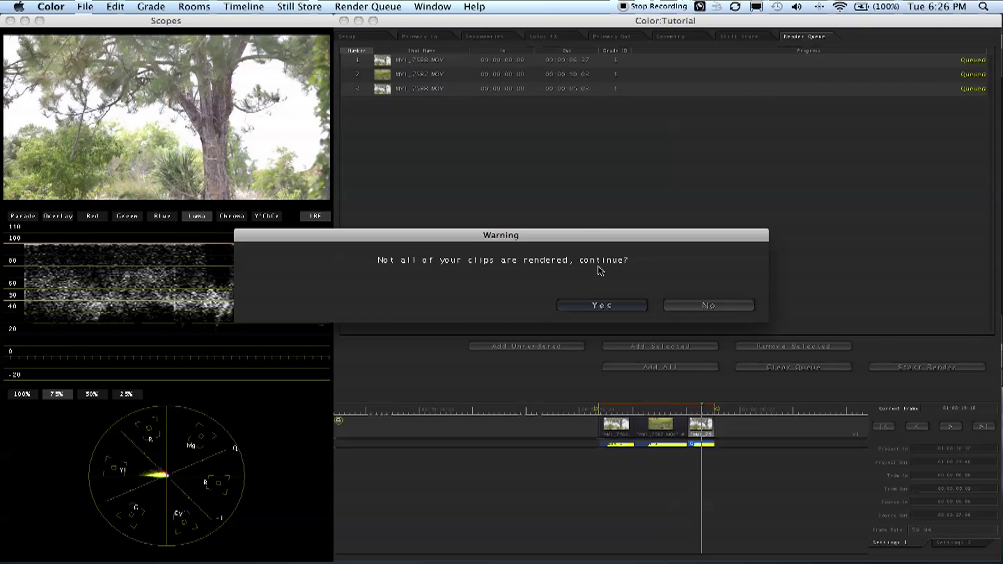
pyautogui.click(622, 309)
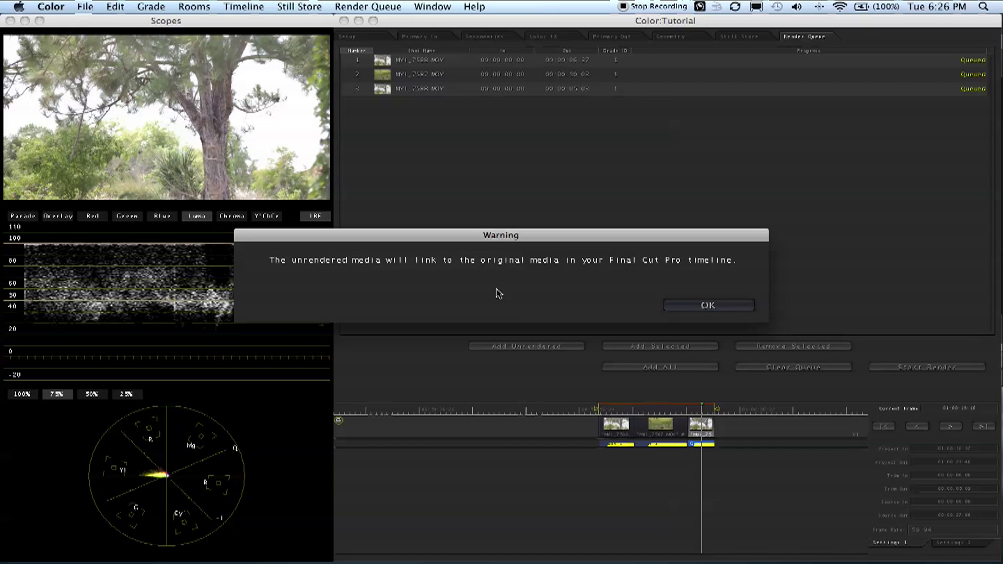
pyautogui.click(731, 307)
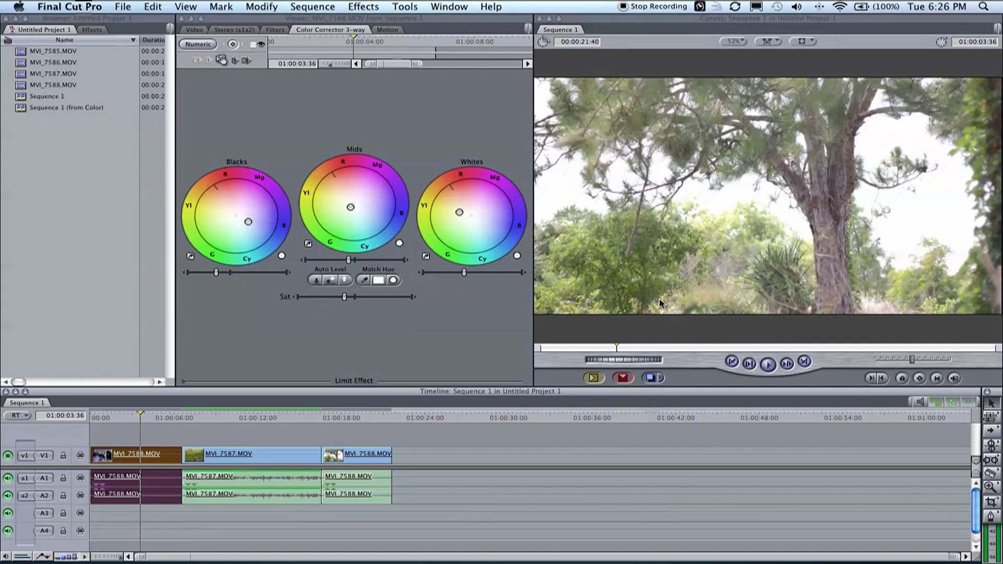
# Step: Open Sequence 1 (from Color) from the Browser in the Timeline
pyautogui.click(62, 194)
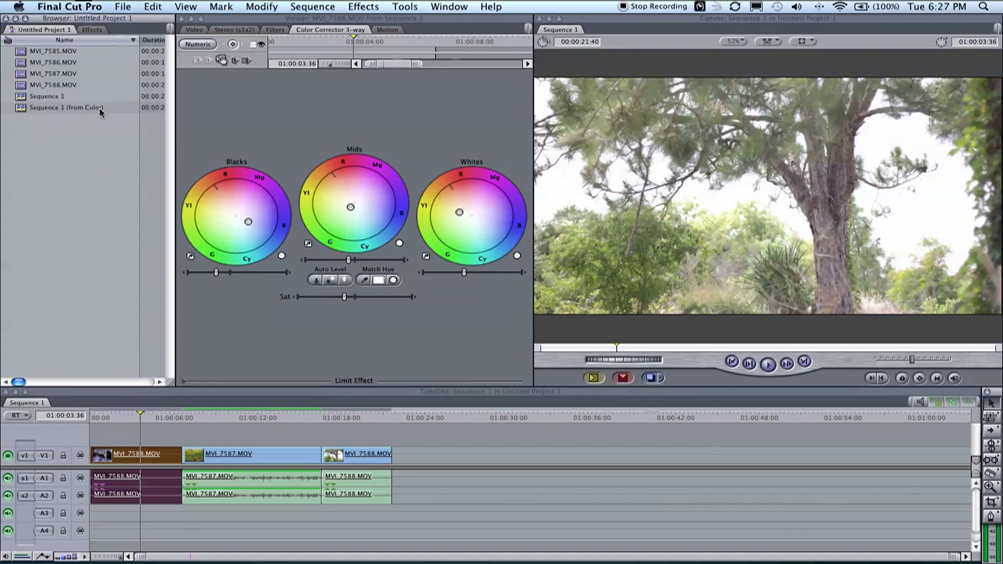
pyautogui.click(46, 98)
pyautogui.click(23, 110)
pyautogui.doubleClick(23, 110)
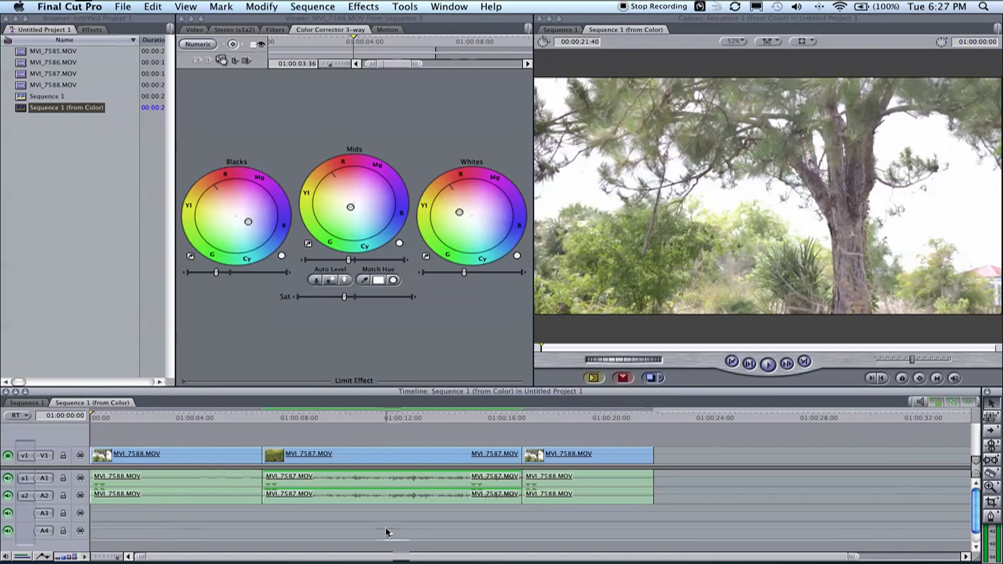
# Step: Scrub to about three seconds and compare the original and returned sequence tabs
pyautogui.moveTo(157, 417); pyautogui.dragTo(197, 442)
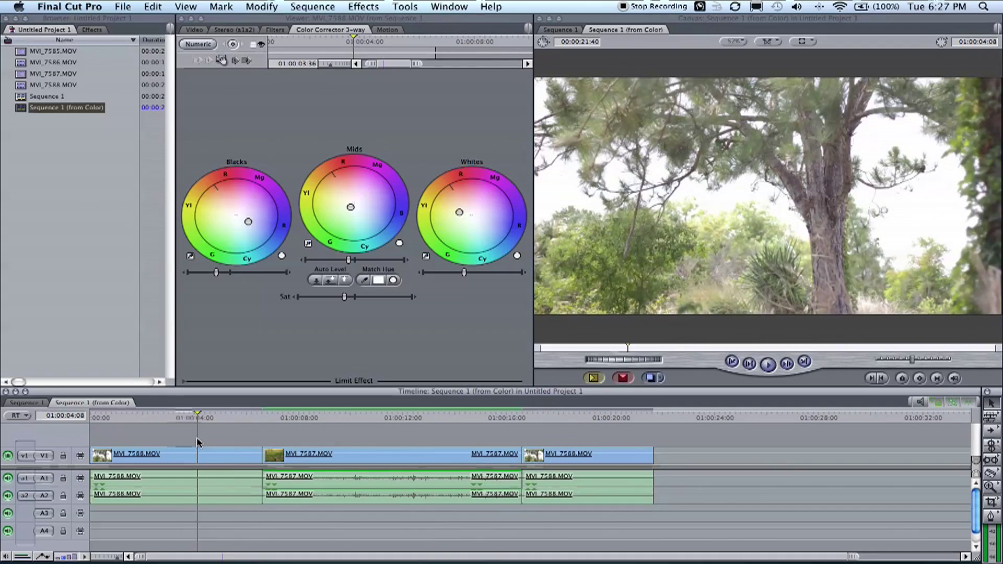
pyautogui.moveTo(152, 416); pyautogui.dragTo(388, 418)
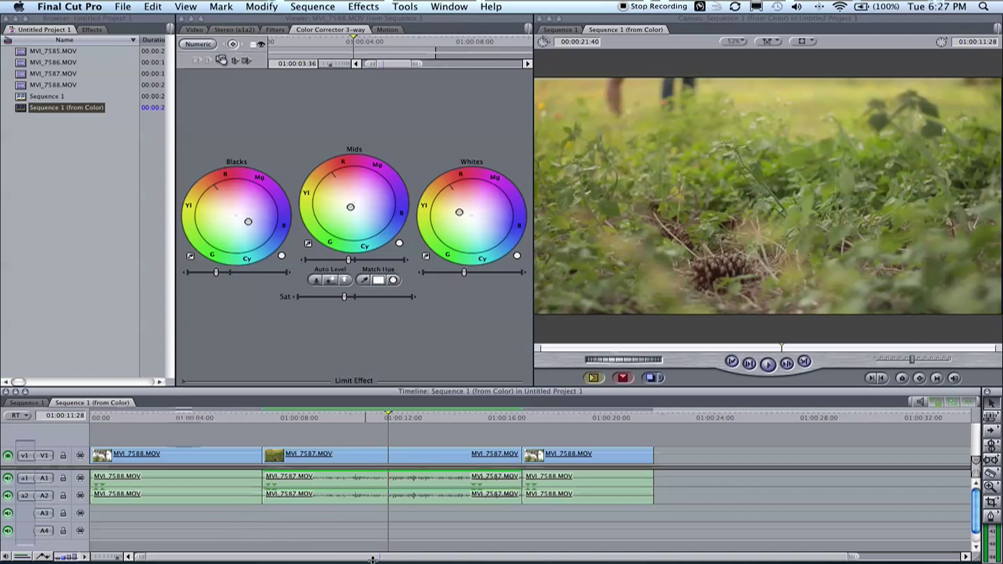
pyautogui.click(24, 402)
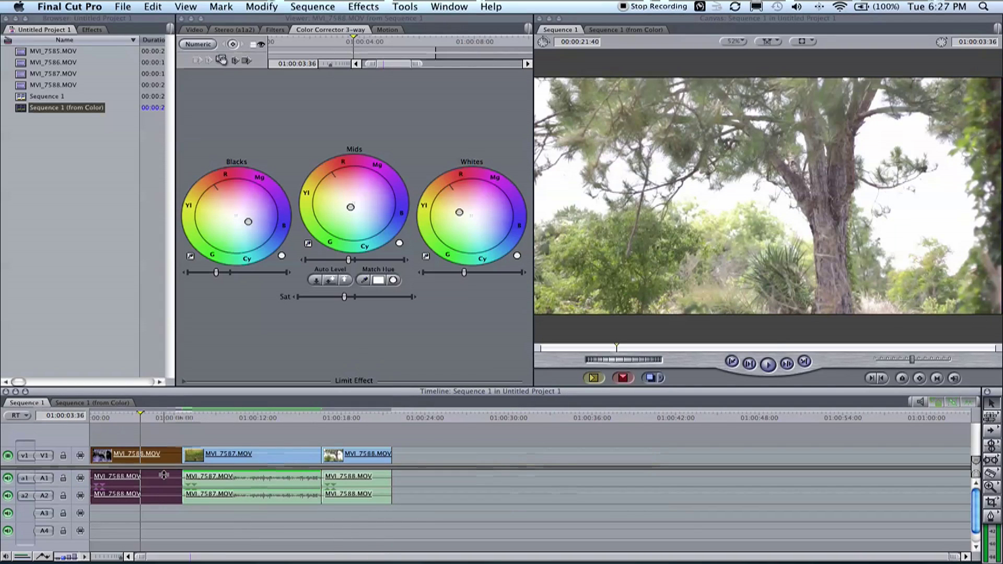
pyautogui.click(78, 403)
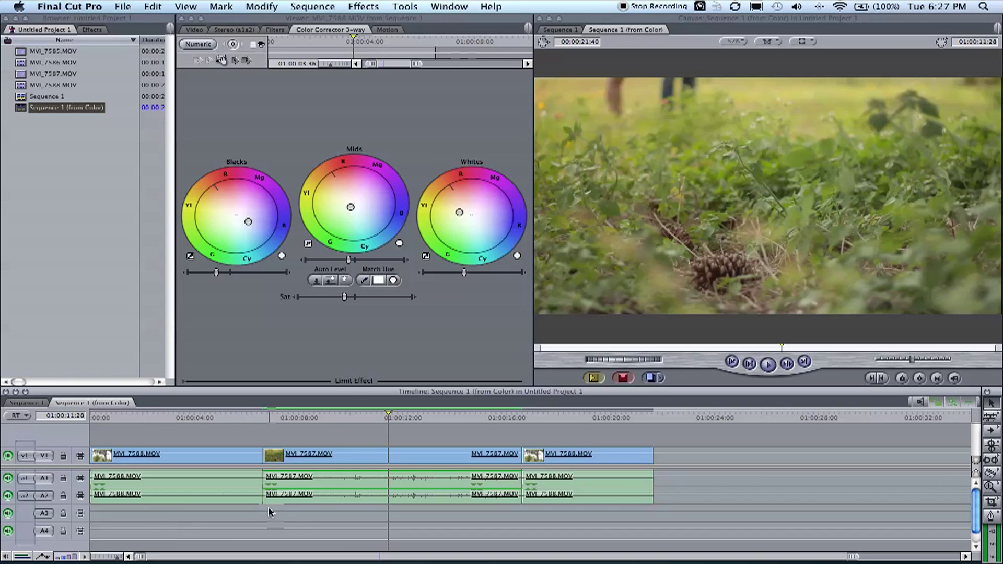
pyautogui.click(27, 402)
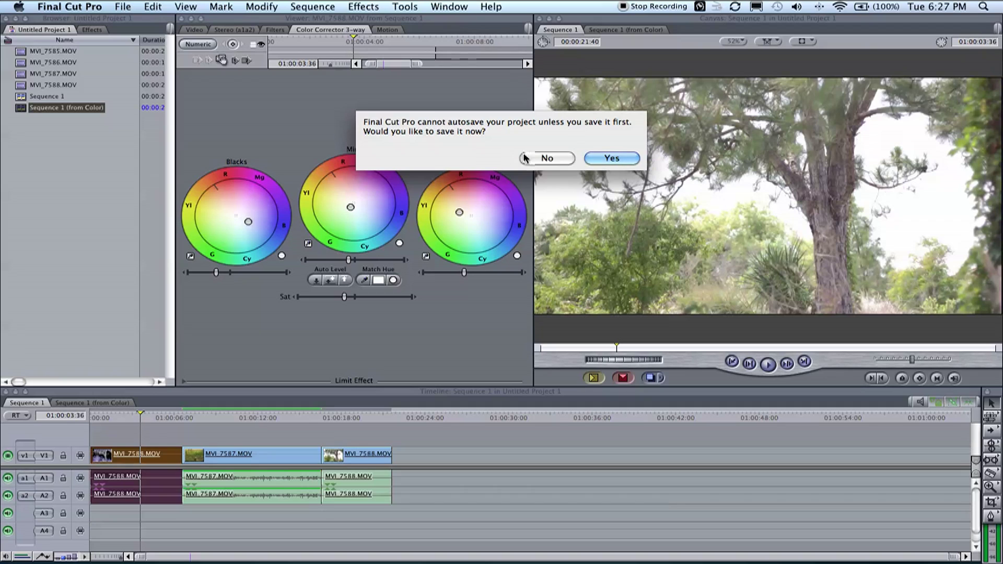
# Step: Decline the autosave prompt and toggle between the two sequence tabs
pyautogui.click(528, 162)
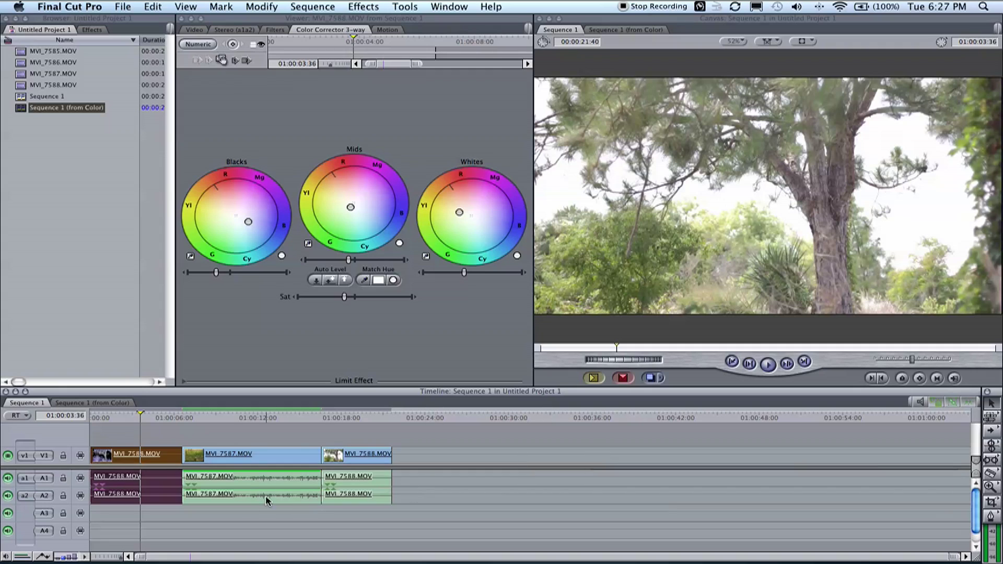
pyautogui.click(71, 403)
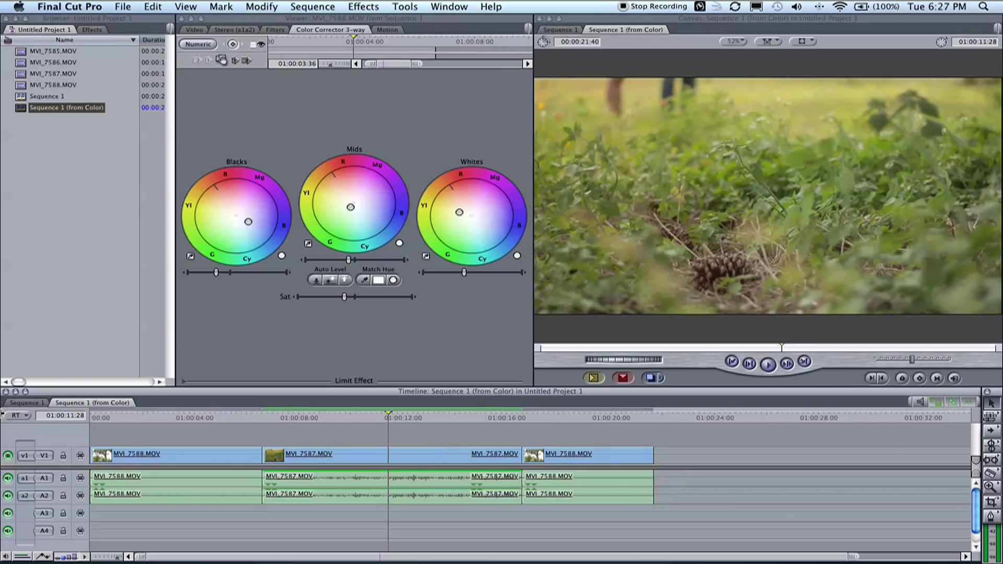
pyautogui.click(24, 403)
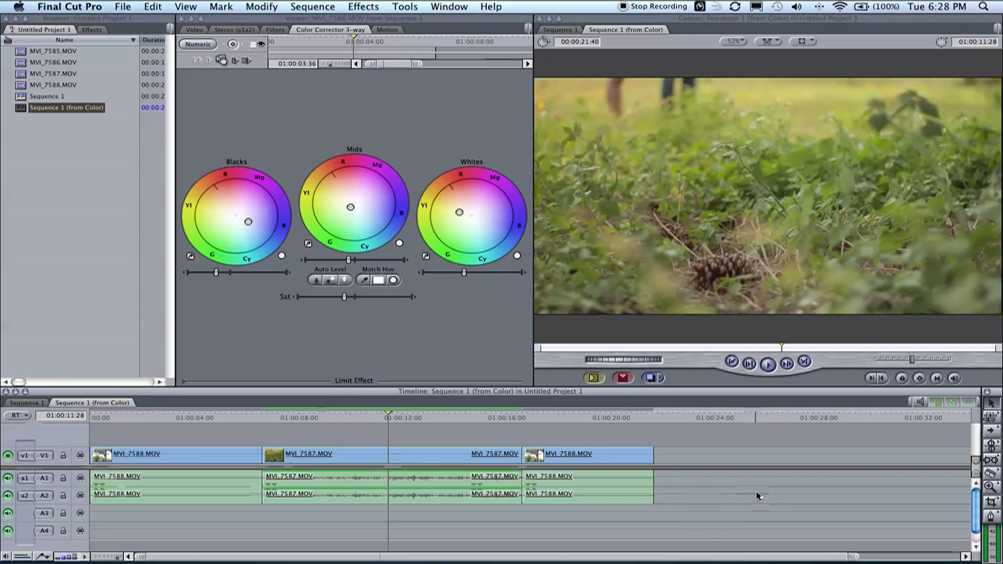
# Step: Move the playhead to 01:00:10:44, then 01:00:14:18, then 01:00:14:38
pyautogui.click(369, 416)
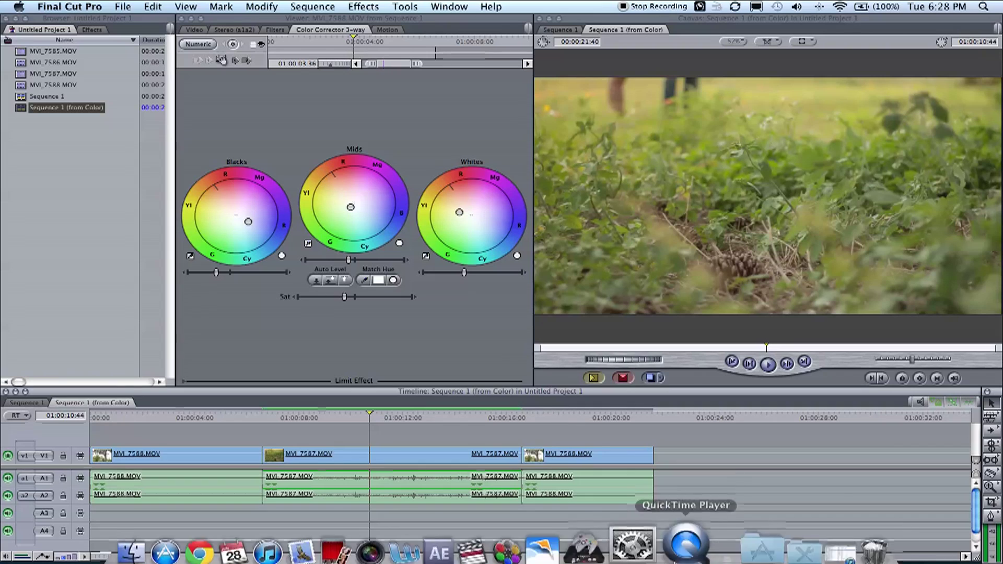
pyautogui.click(462, 421)
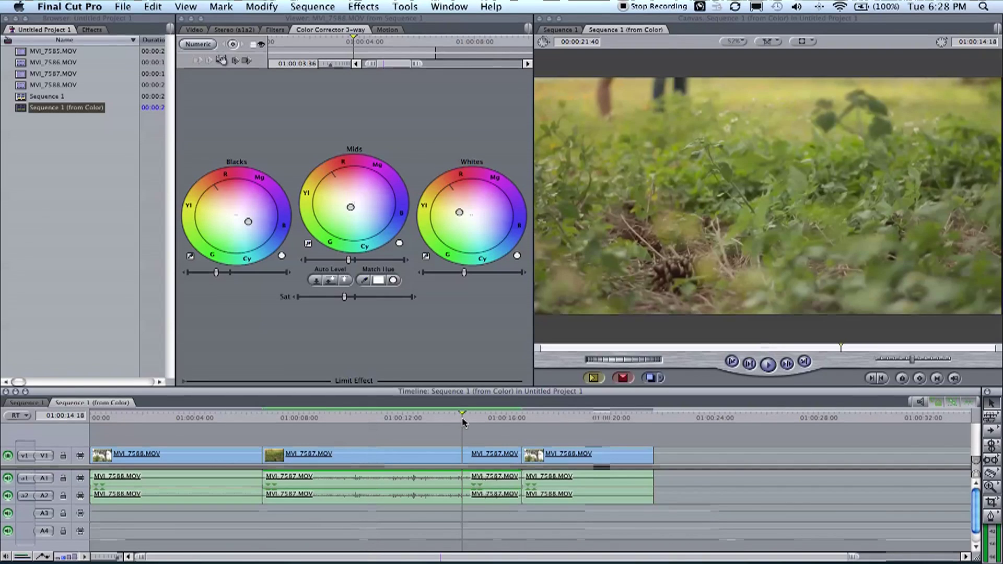
pyautogui.moveTo(462, 422); pyautogui.dragTo(471, 420)
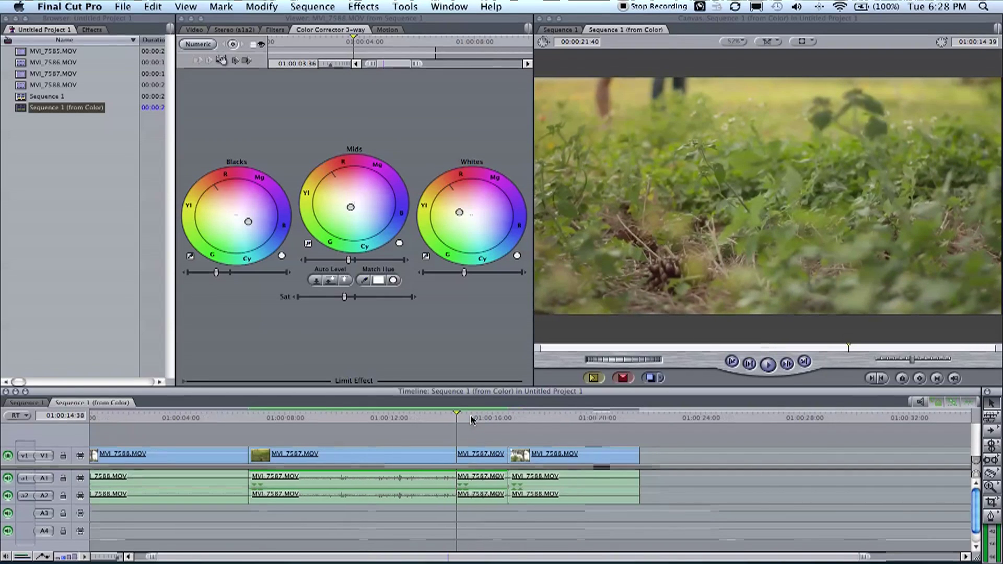